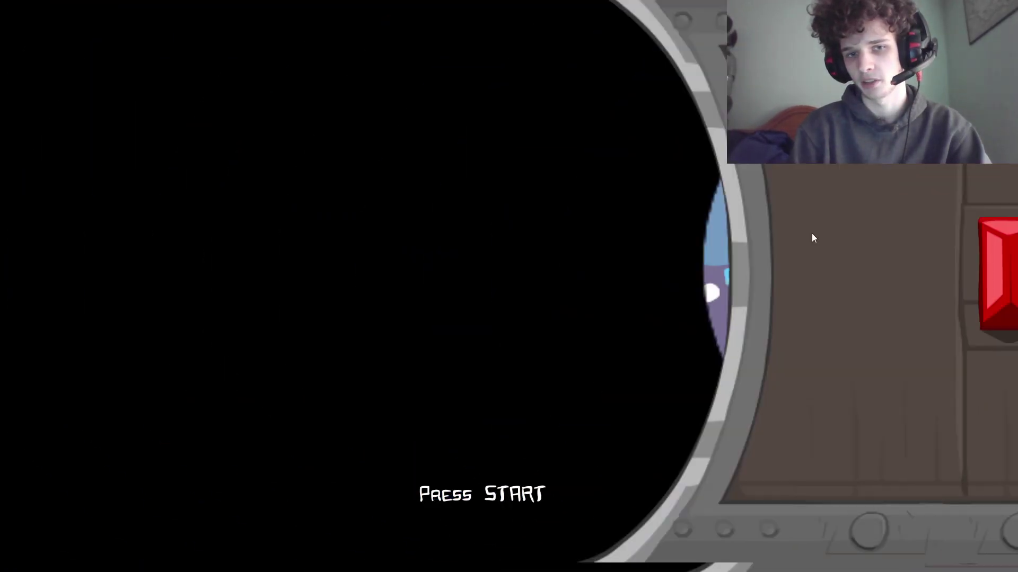
Start a local game and choose the Castle Crashers mode from the book
key(Return)
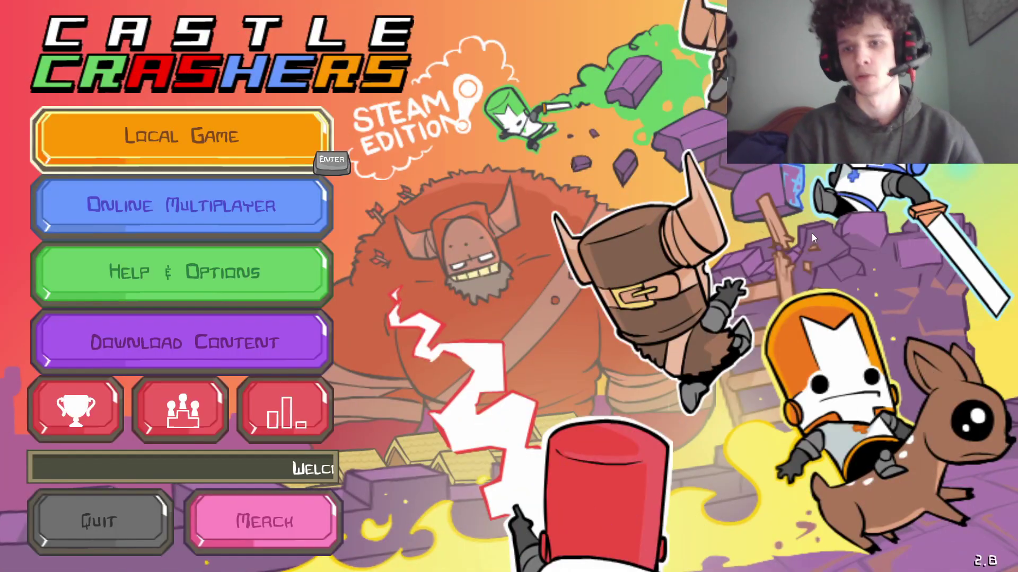
key(Down)
key(Up)
key(Return)
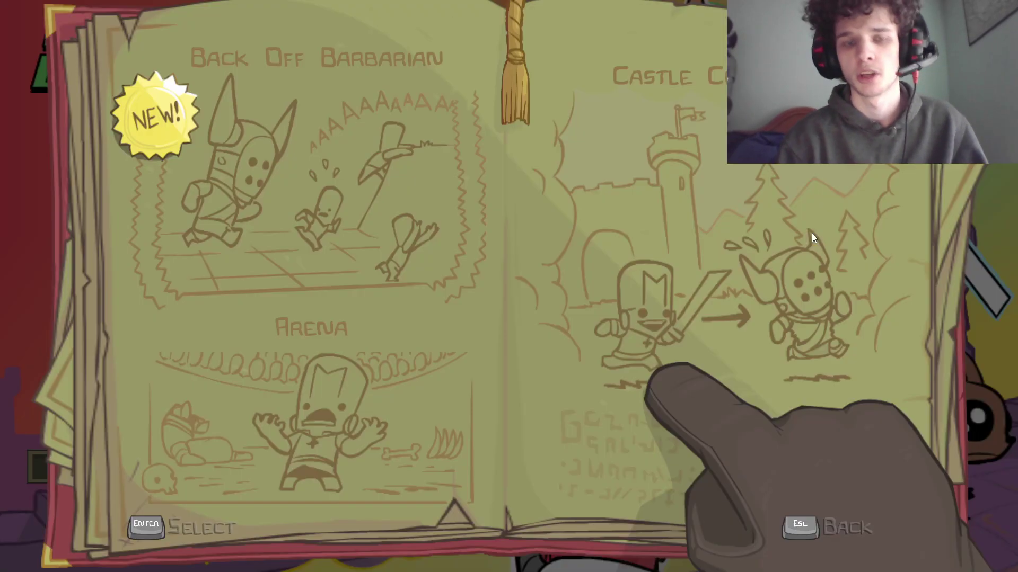
key(Return)
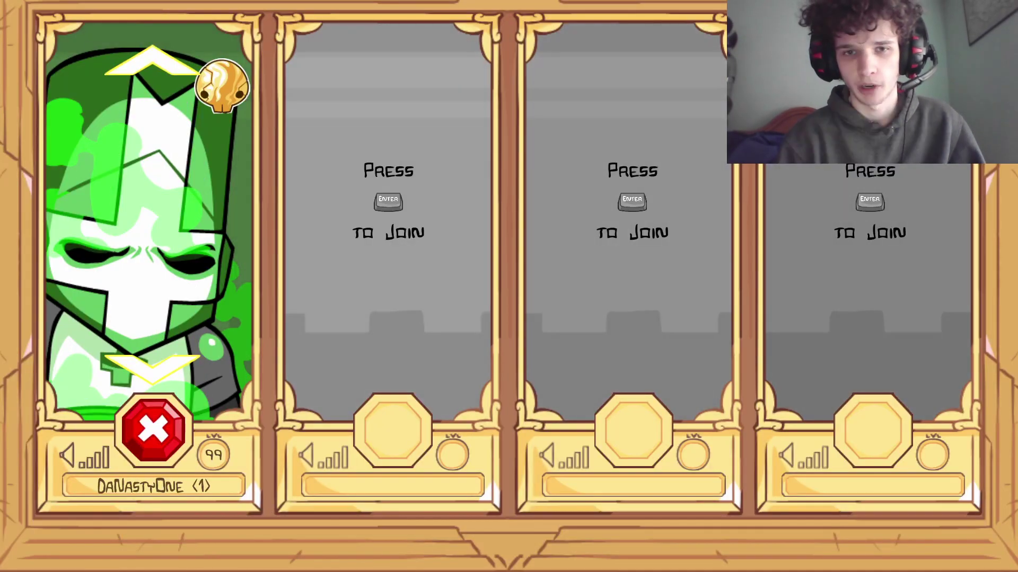
Choose the orange knight and move him briefly around the blacksmith camp
key(Down)
key(Down)
key(Return)
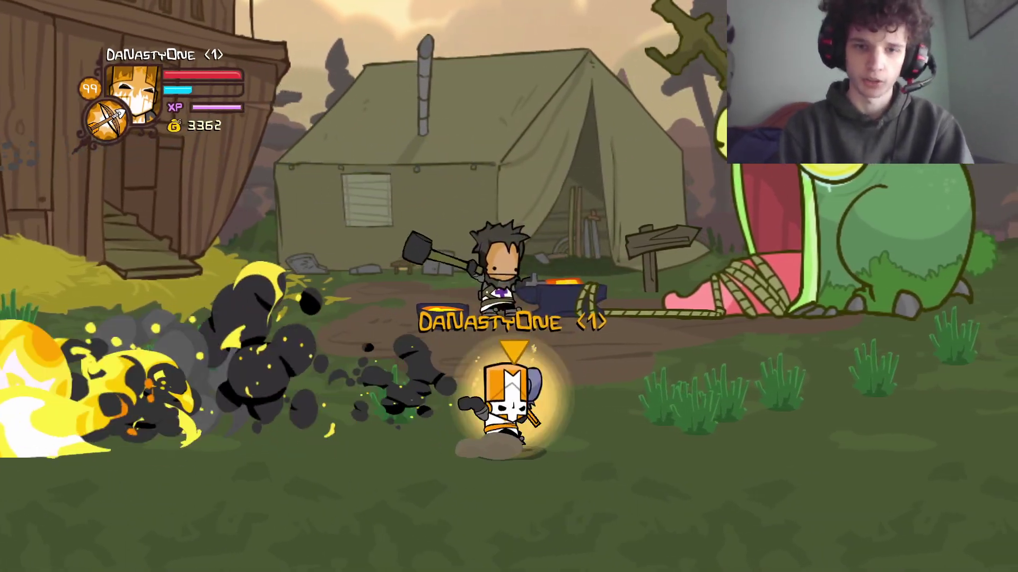
key(d)
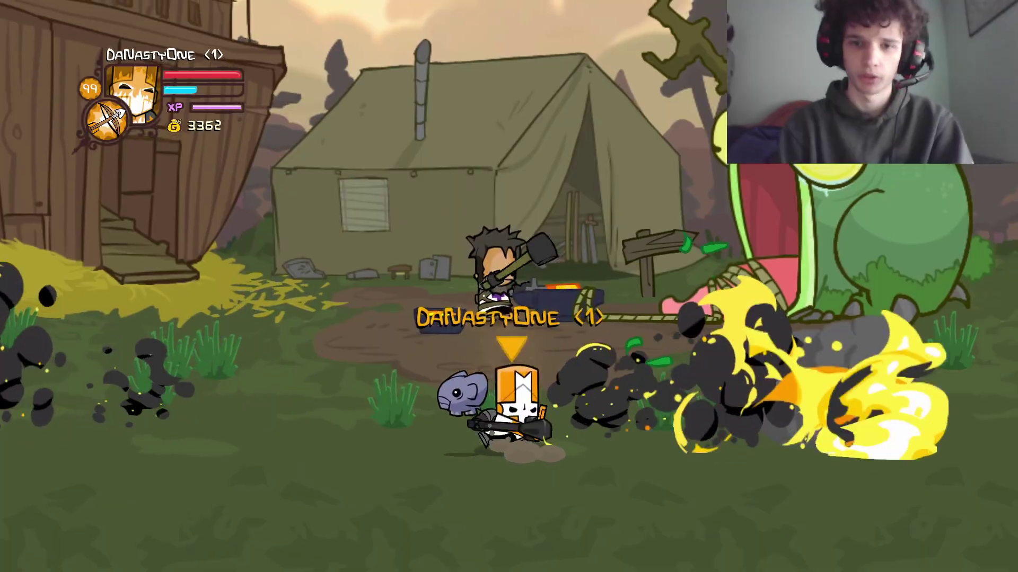
key(a)
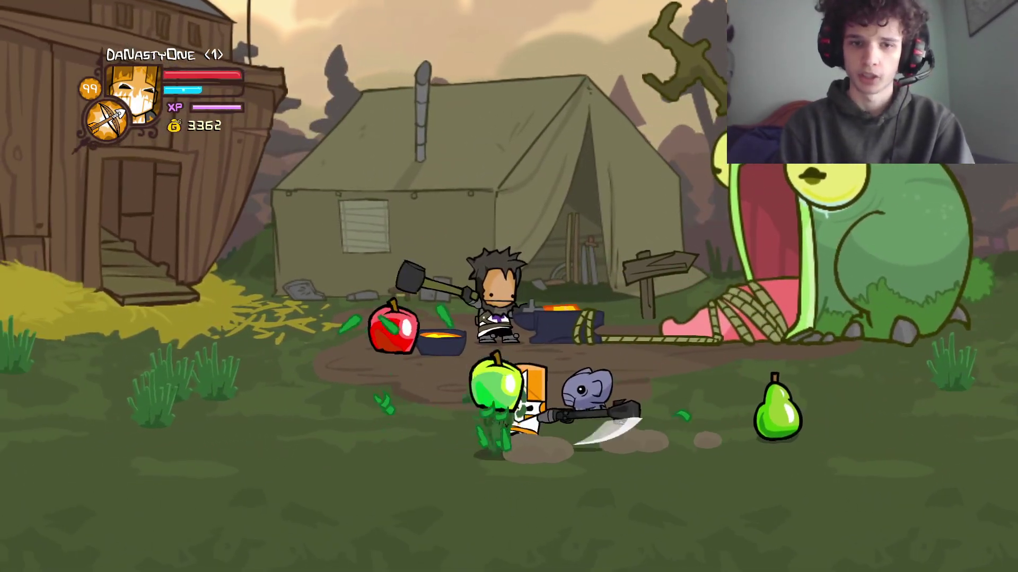
Exit the running game and confirm leaving without saving progress
key(Escape)
key(Up)
key(Return)
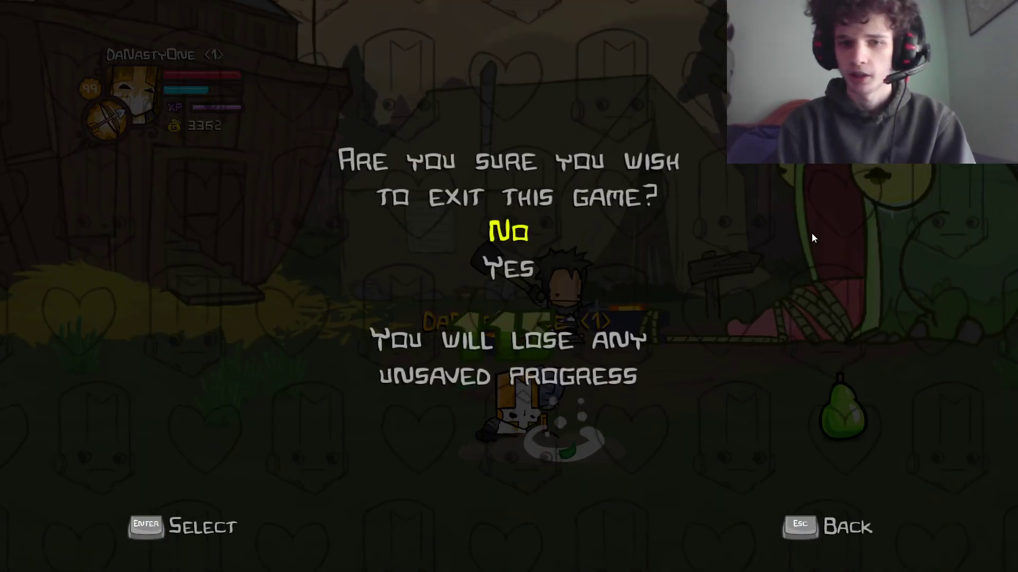
key(Down)
key(Return)
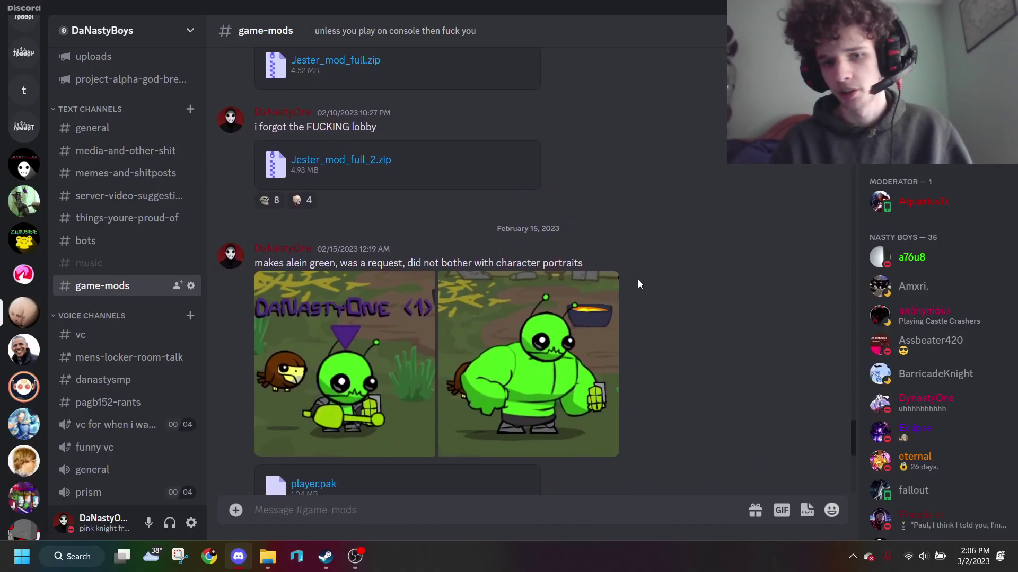
Download Jester_mod_full_2.zip from the game-mods channel in Discord, continue past the download warning and close the browser window it opens
scroll(694, 290, down, 1)
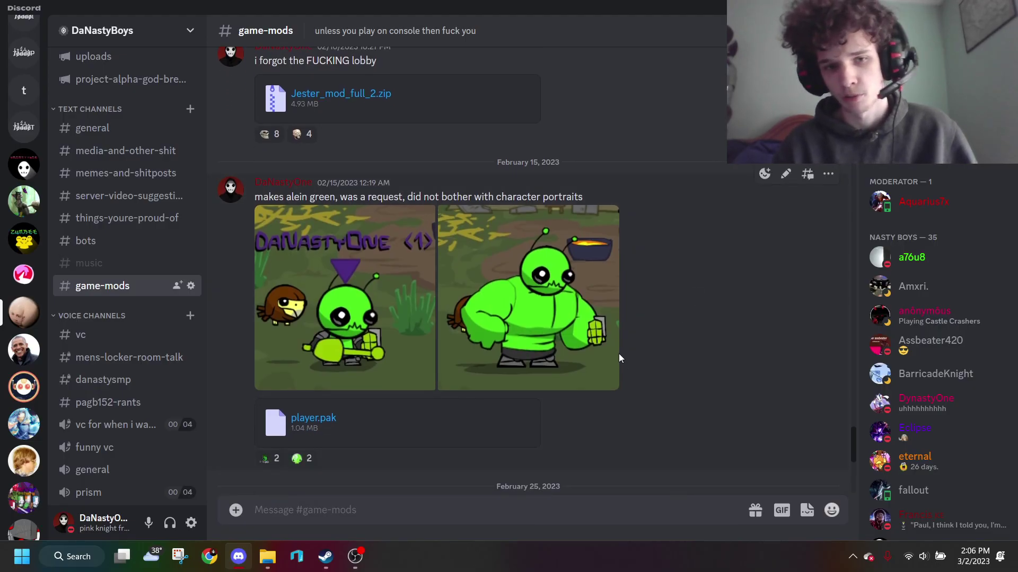
scroll(704, 195, up, 2)
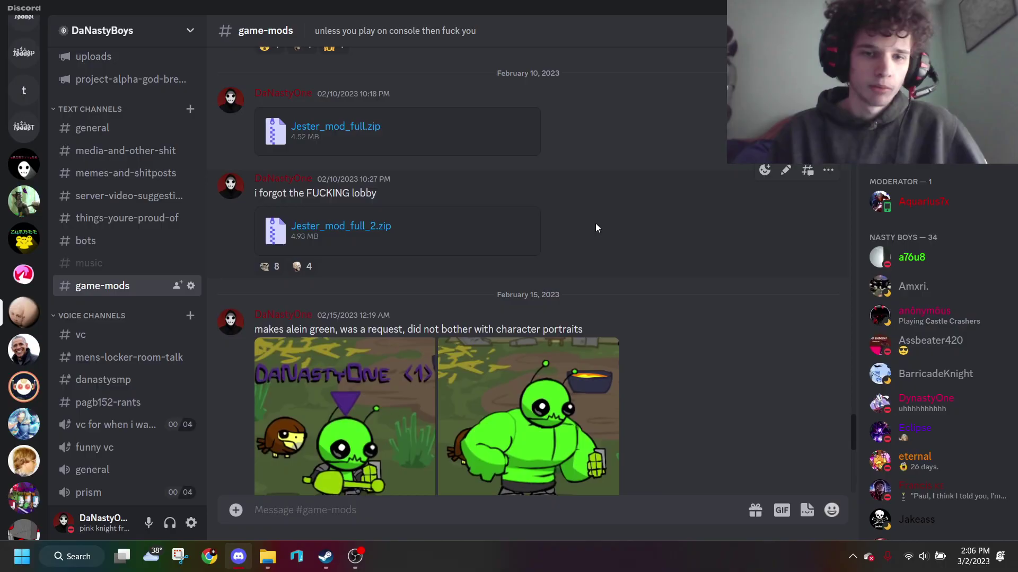
scroll(596, 224, down, 1)
scroll(593, 212, up, 1)
scroll(594, 211, up, 1)
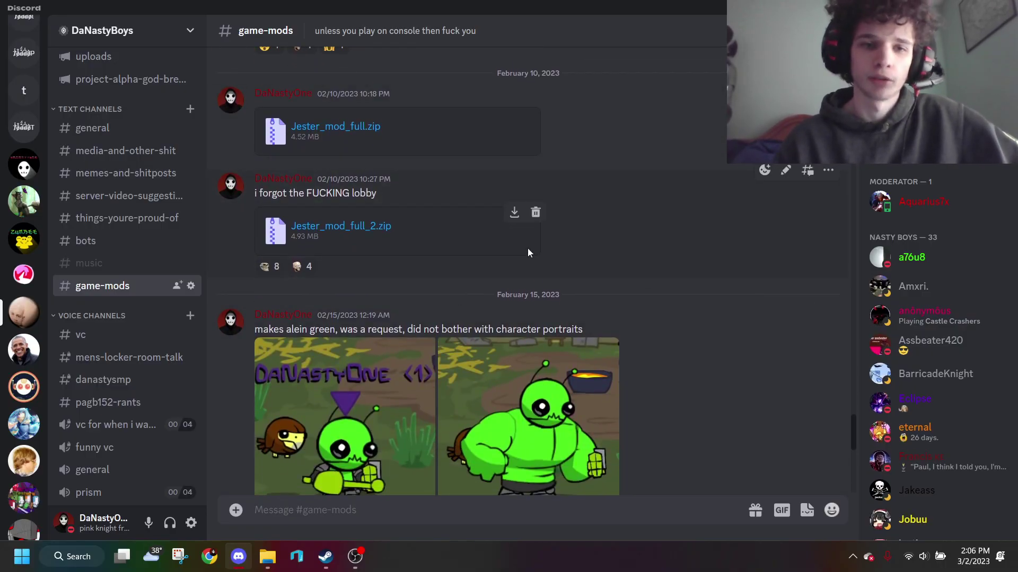
scroll(635, 213, up, 2)
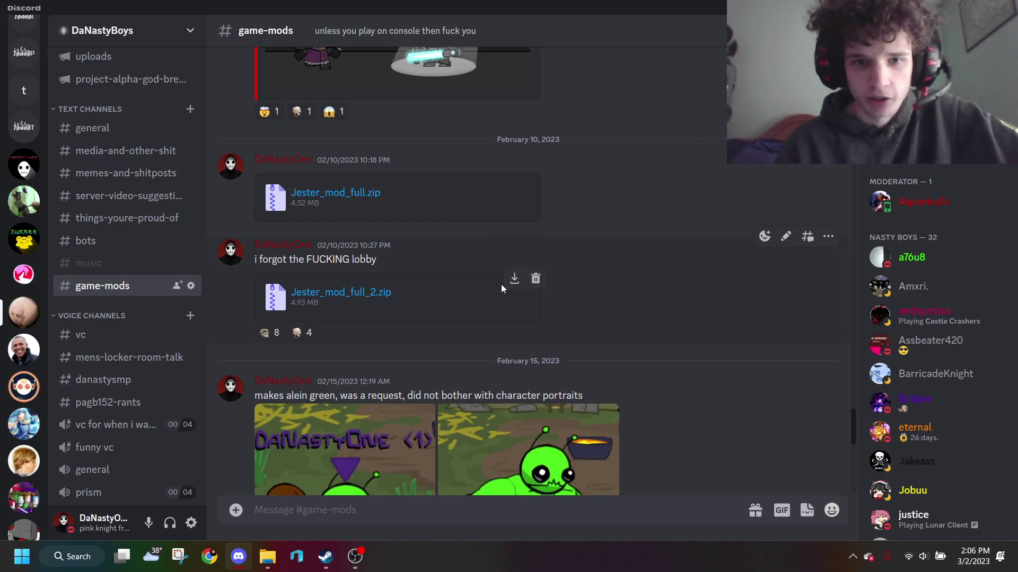
click(517, 285)
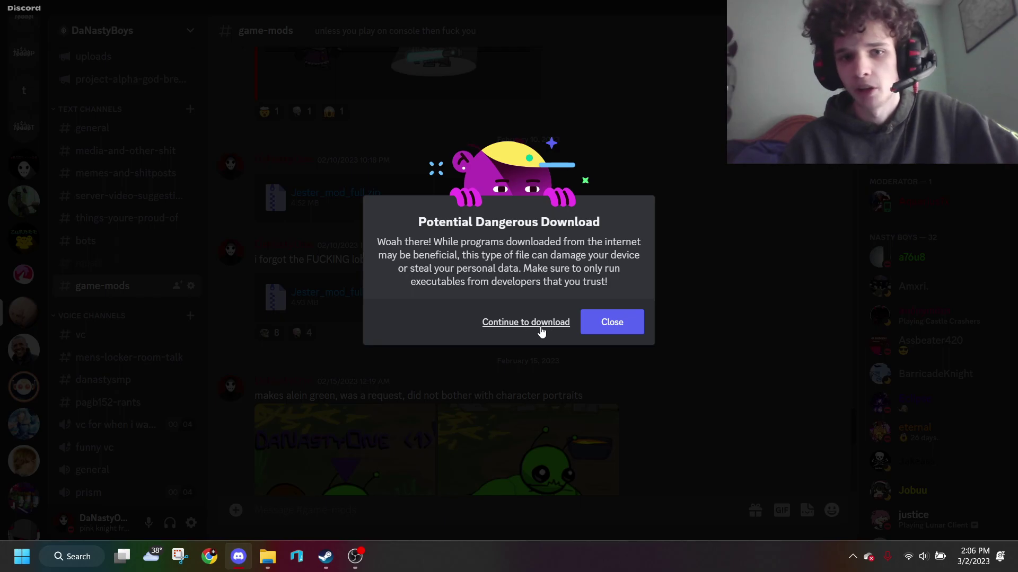
click(541, 330)
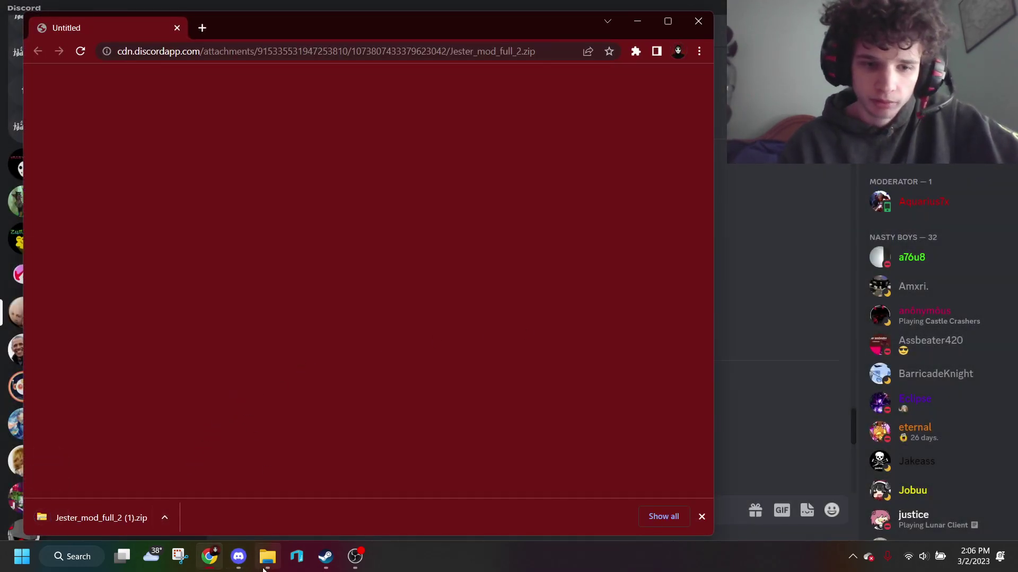
mouse_move(268, 557)
click(324, 459)
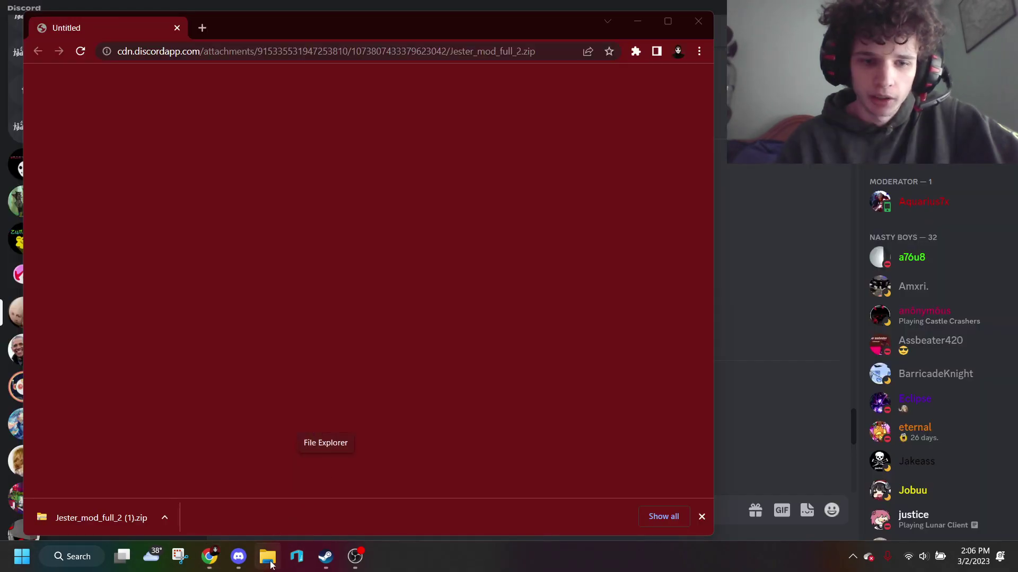
click(698, 22)
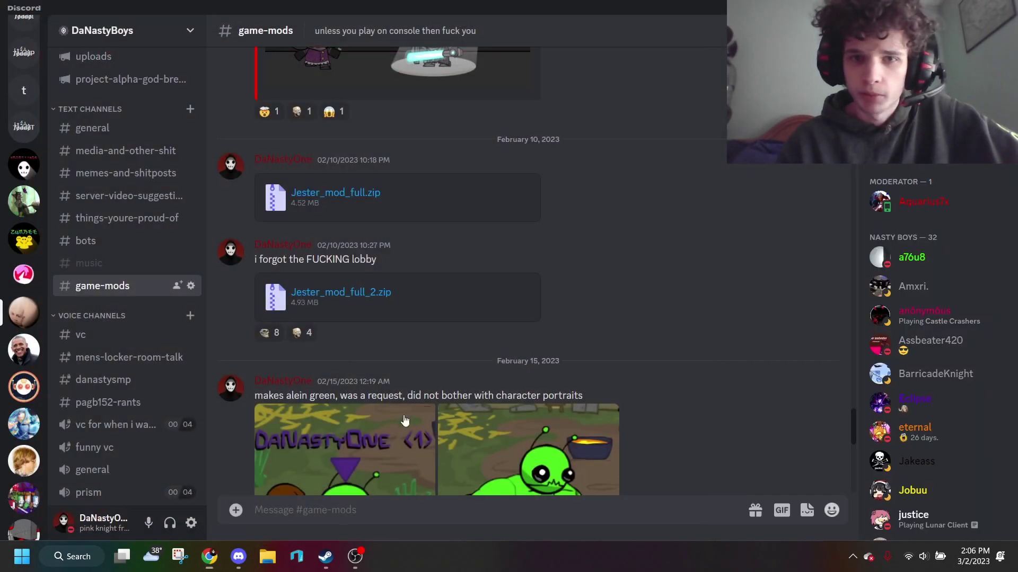
In File Explorer, extract Jester_mod_full_2 (1).zip from Downloads into its suggested folder
click(263, 567)
click(127, 242)
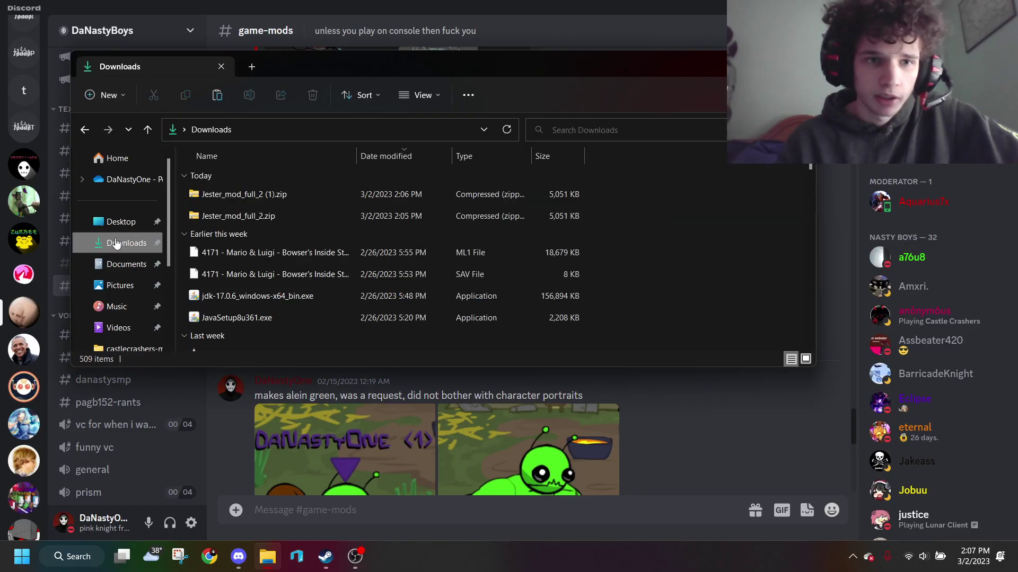
right_click(234, 197)
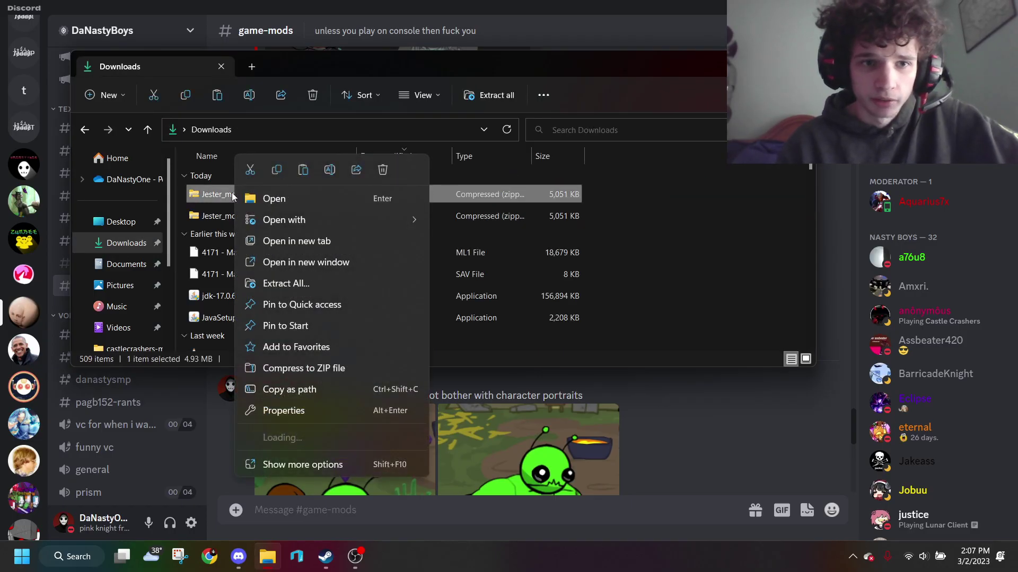
click(297, 286)
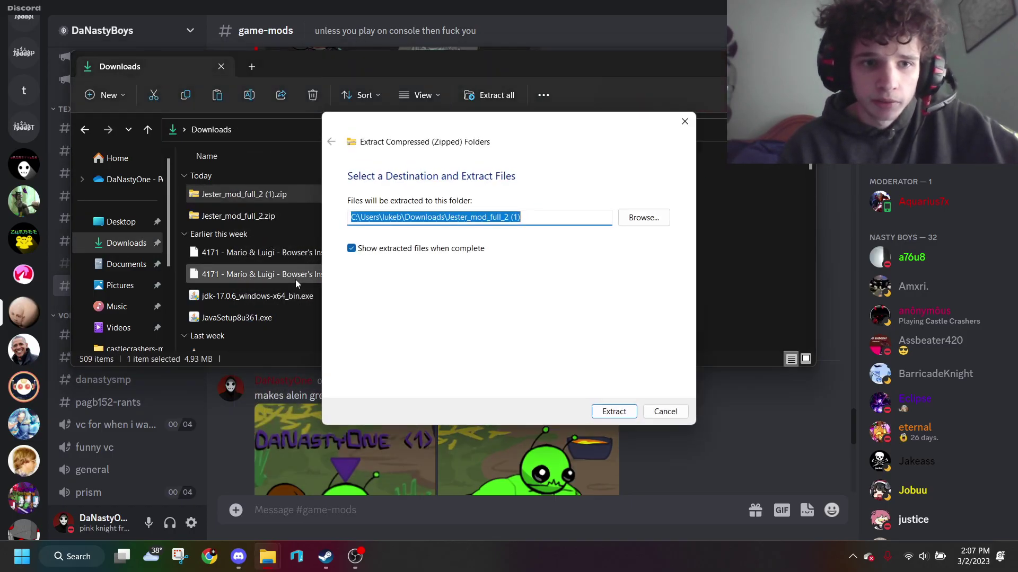
click(613, 411)
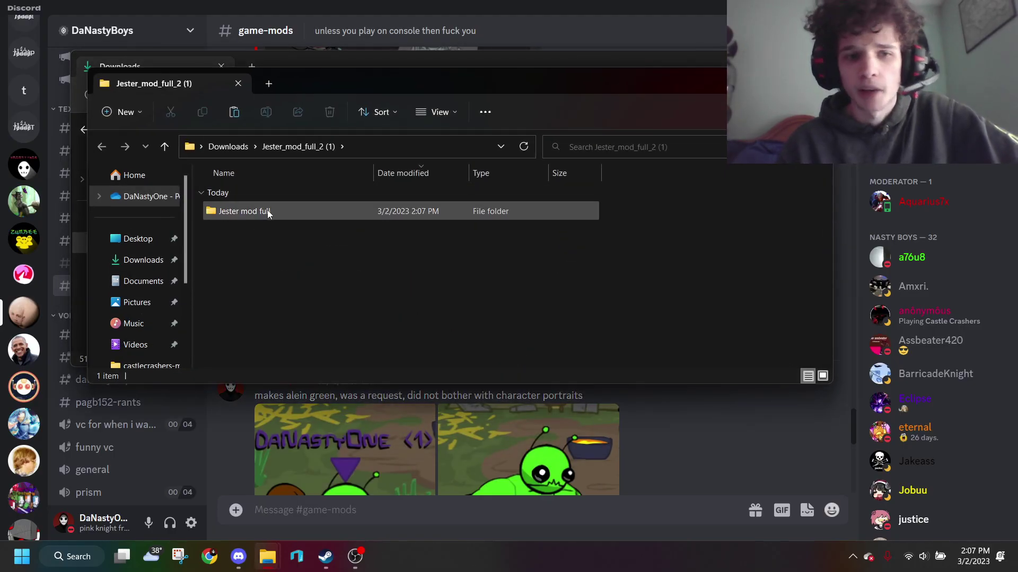
In Steam, browse the local files of Castle Crashers and open the data folder of the installation
click(325, 557)
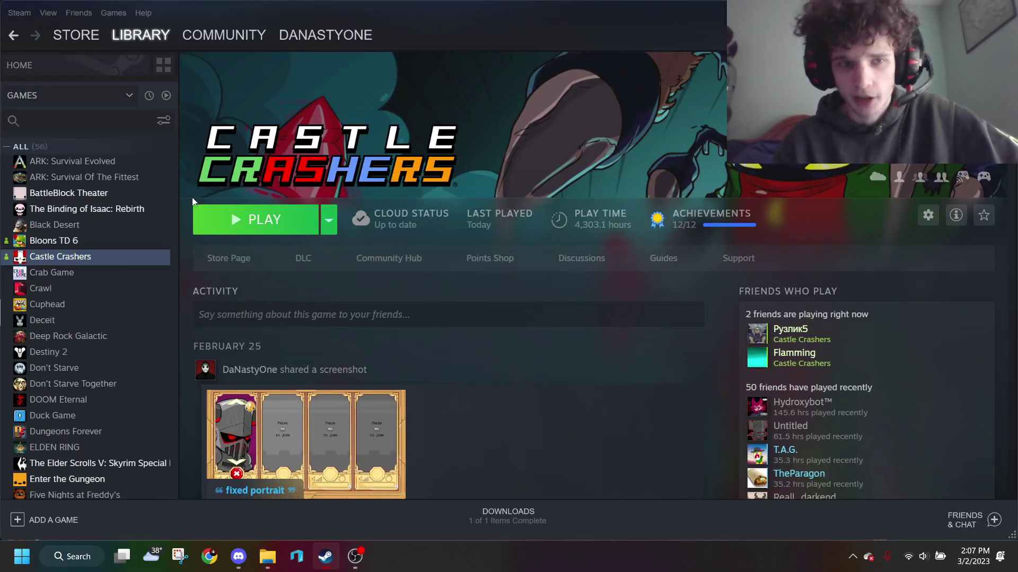
scroll(116, 248, down, 1)
scroll(116, 248, up, 1)
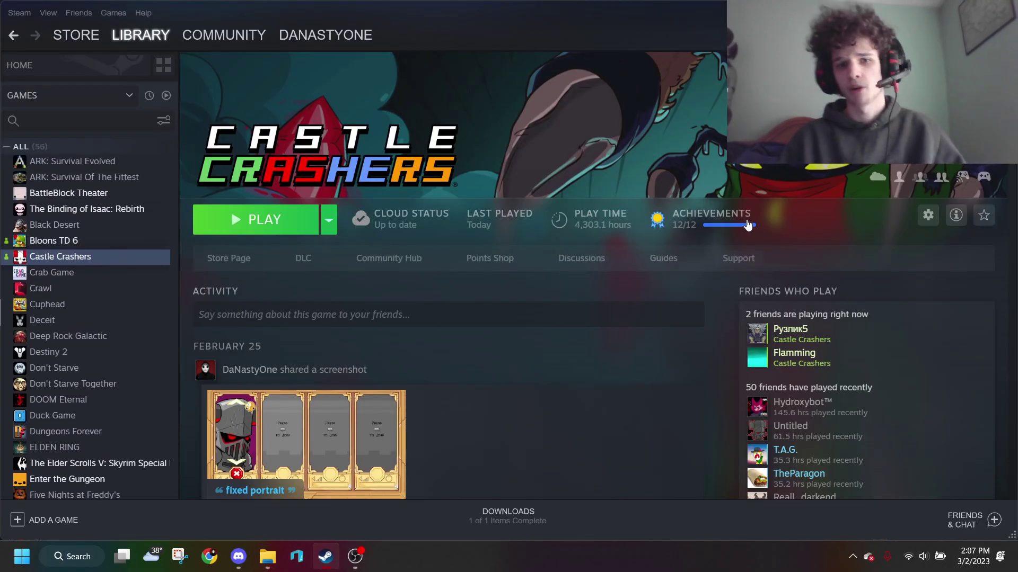
click(926, 217)
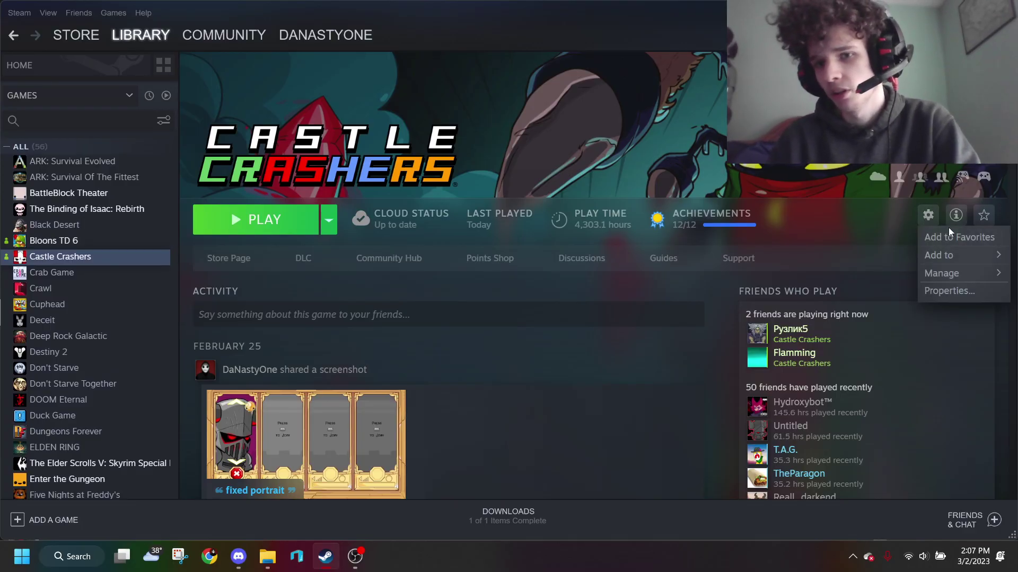
mouse_move(978, 273)
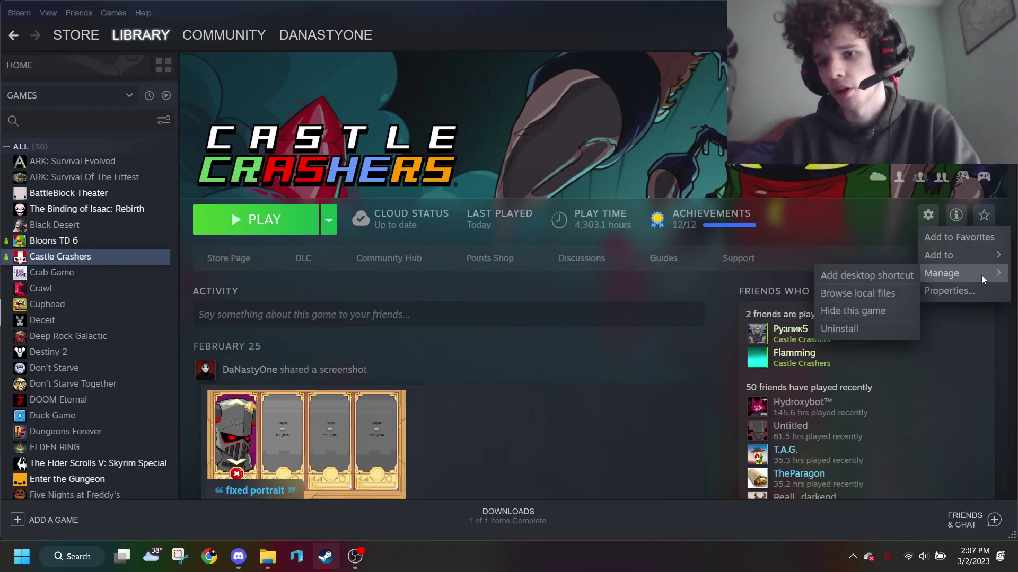
click(878, 298)
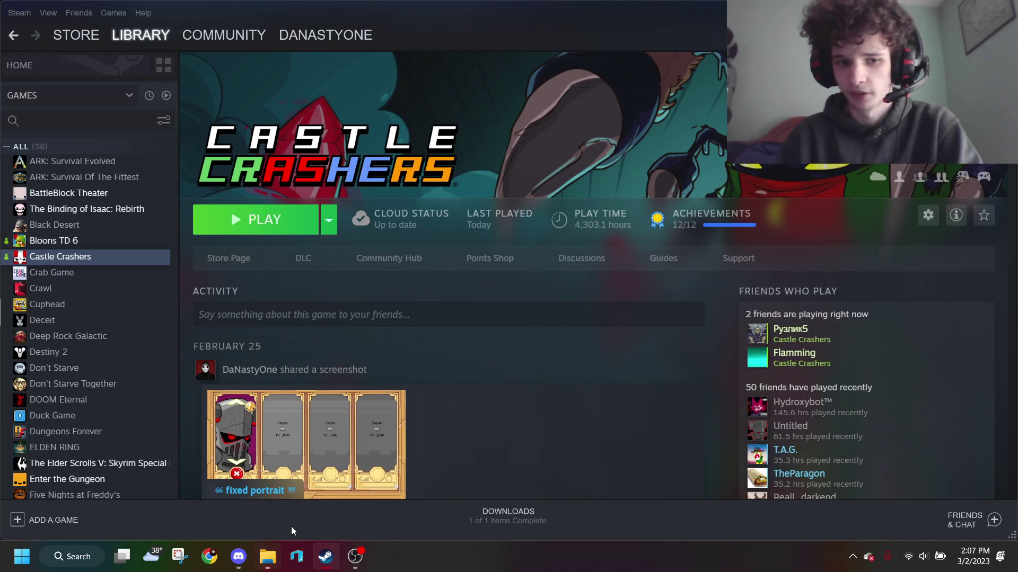
mouse_move(268, 556)
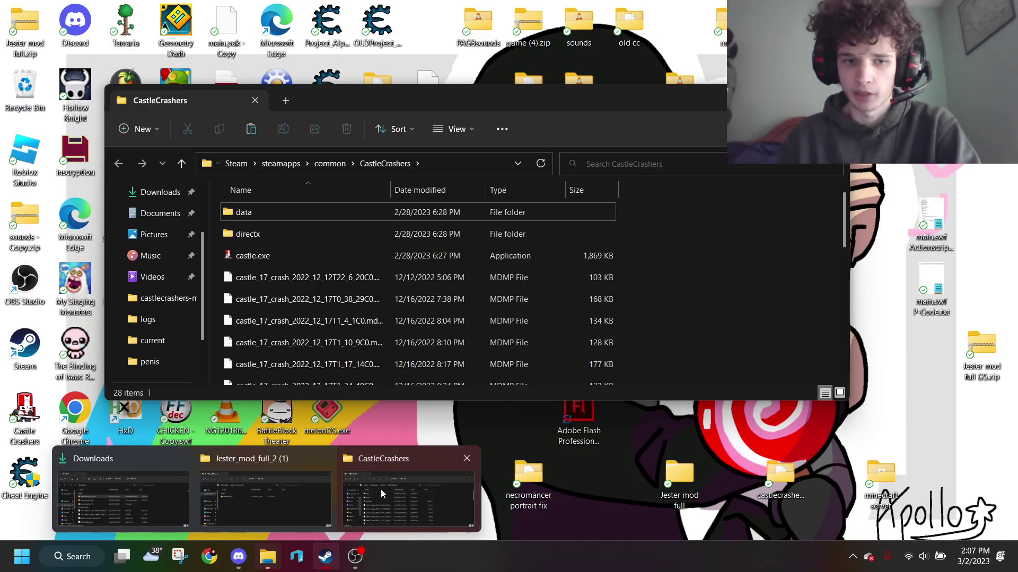
click(381, 489)
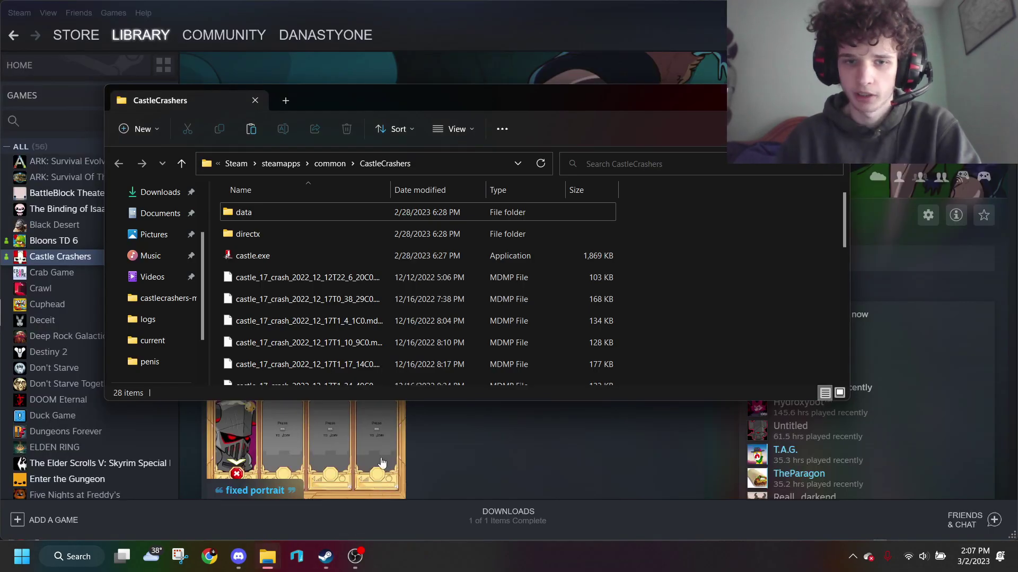
double_click(263, 214)
drag(473, 100, 667, 86)
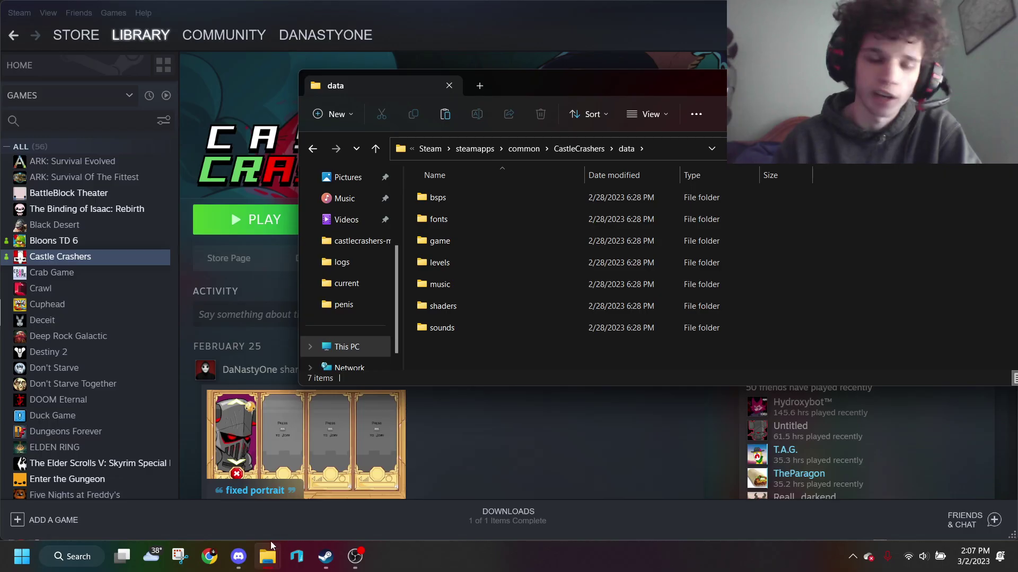
Open the extracted Jester mod full folder and arrange its window beside the game's data folder window
mouse_move(266, 556)
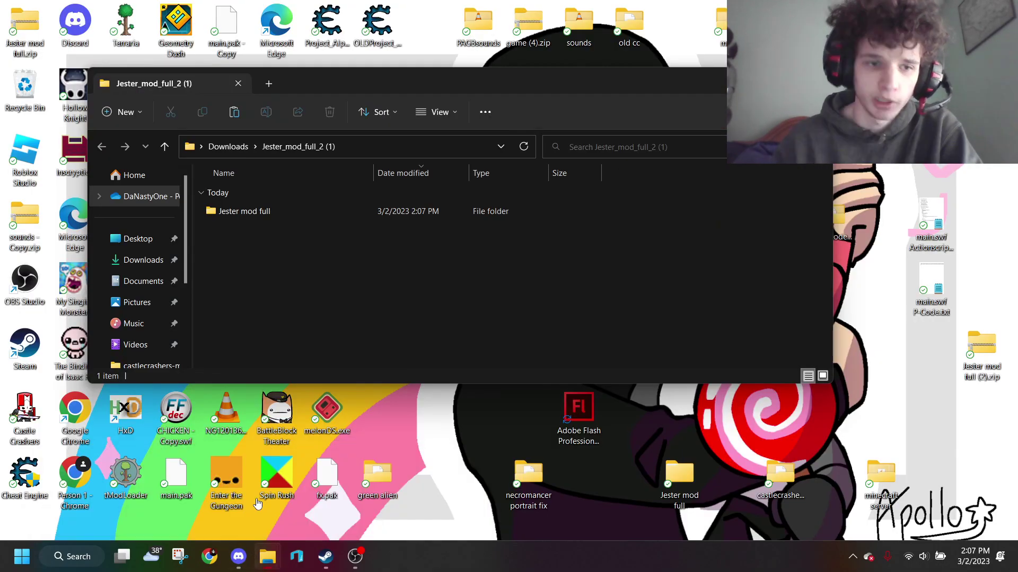
click(256, 503)
double_click(245, 209)
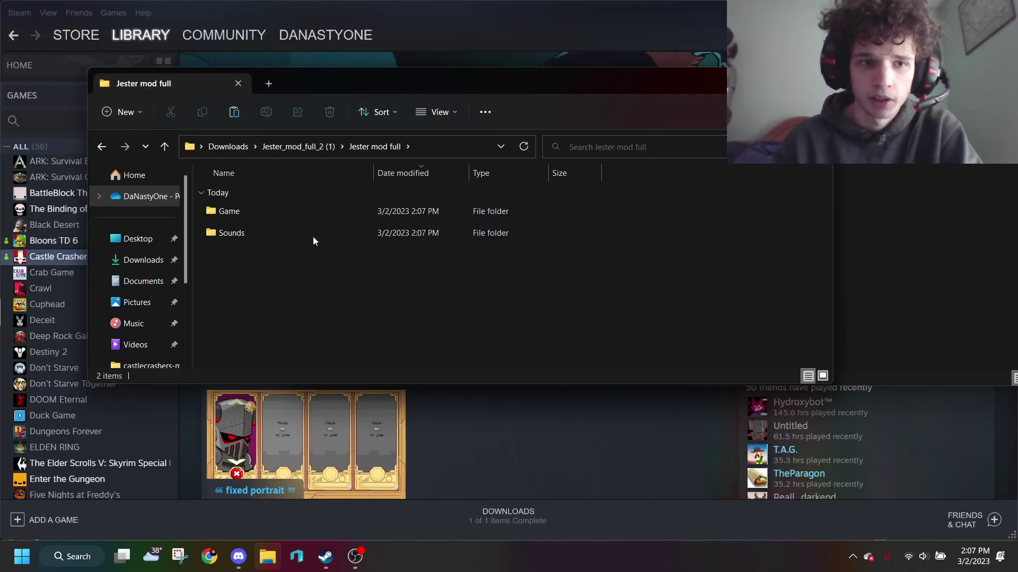
drag(419, 81, 855, 215)
click(441, 85)
drag(559, 81, 356, 53)
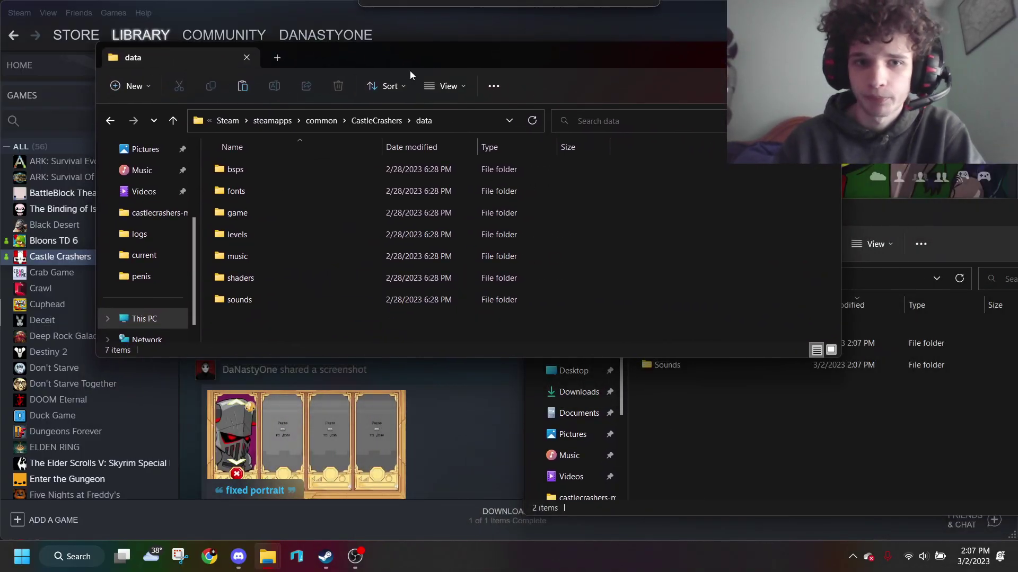
drag(927, 220, 829, 65)
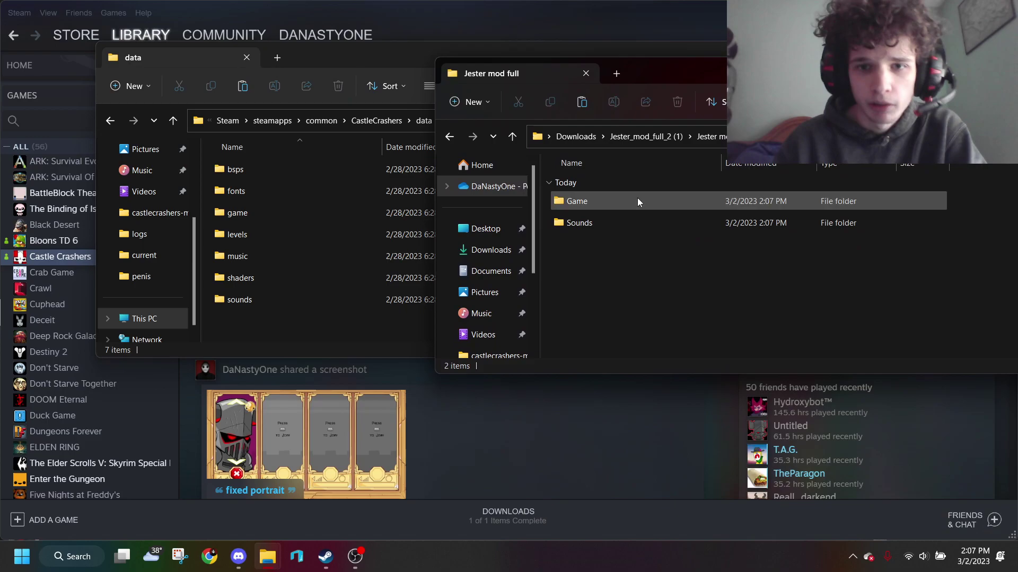
Copy all eight .pak files from the mod's Game folder into CastleCrashers\data\game, replacing the files with the same names
double_click(589, 202)
scroll(597, 238, down, 1)
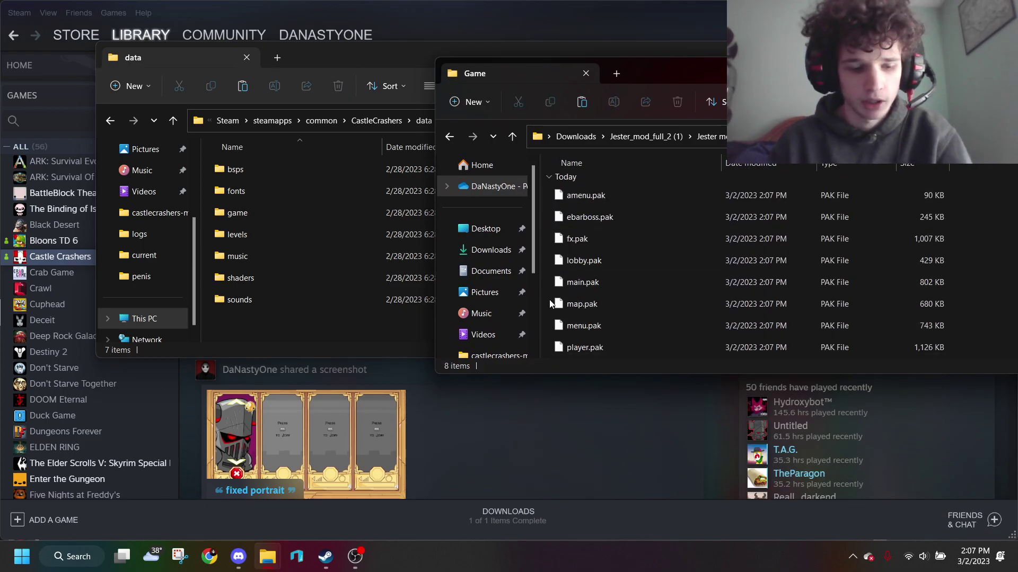
key(ctrl+a)
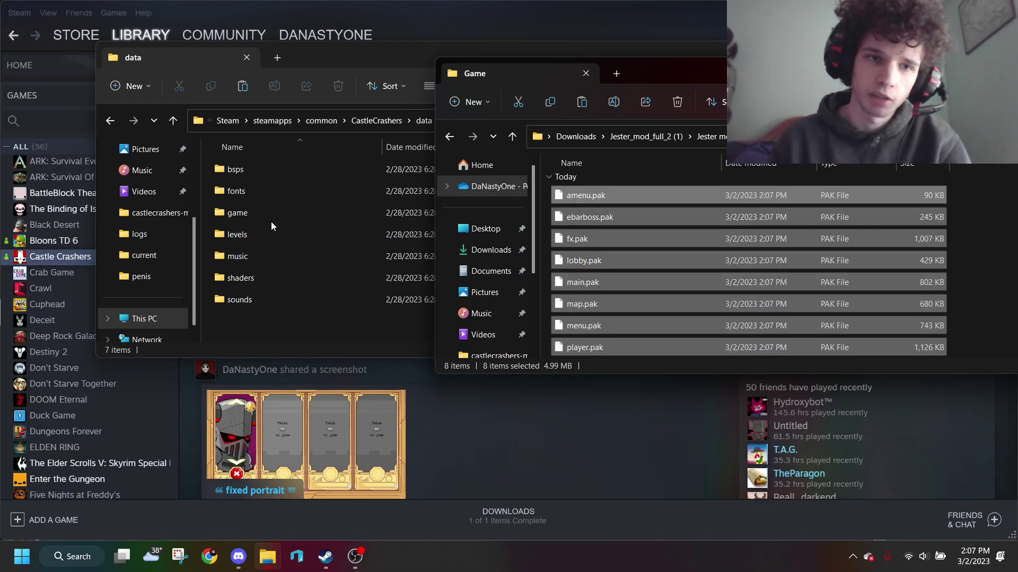
double_click(246, 214)
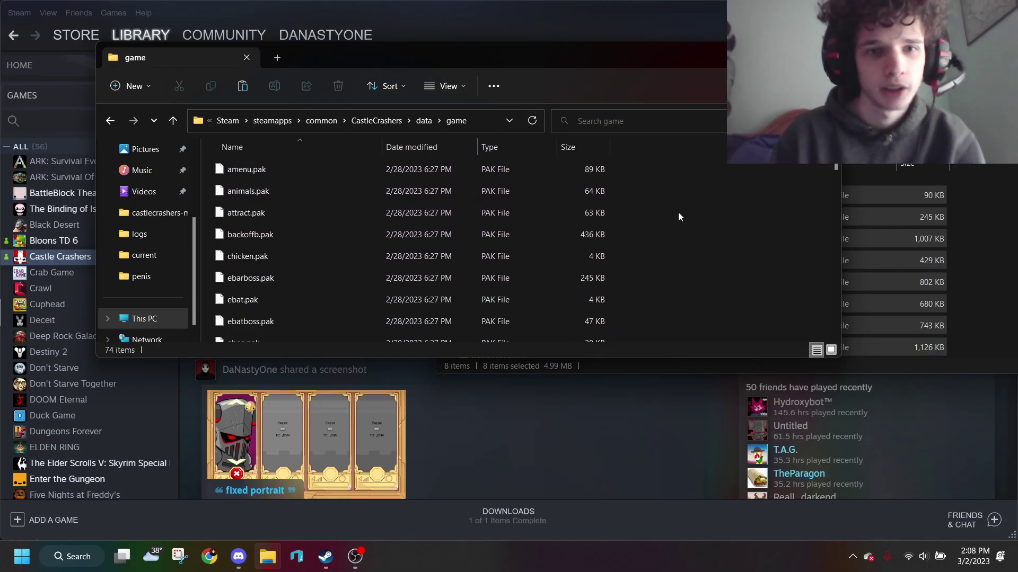
key(ctrl+v)
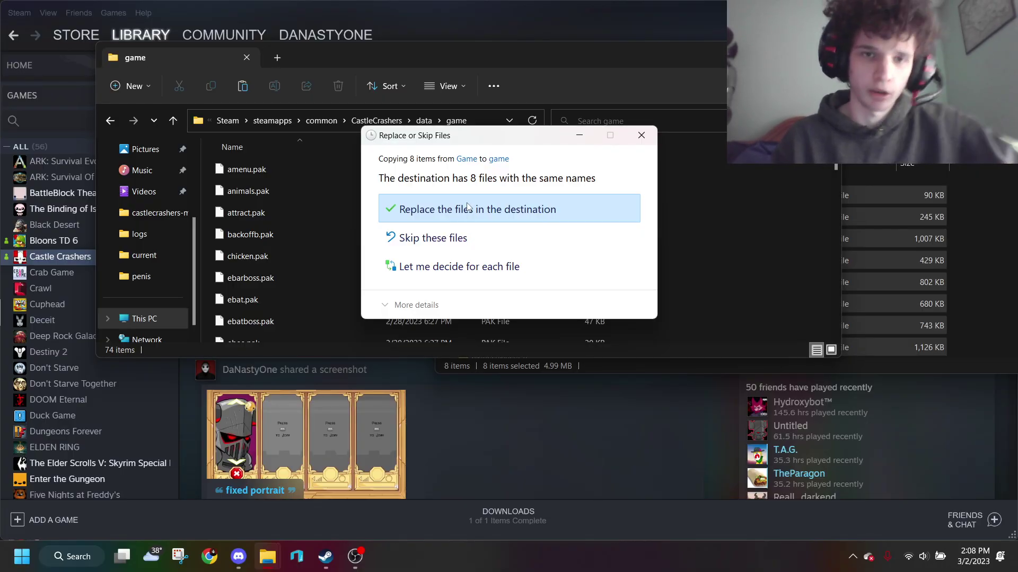
click(451, 211)
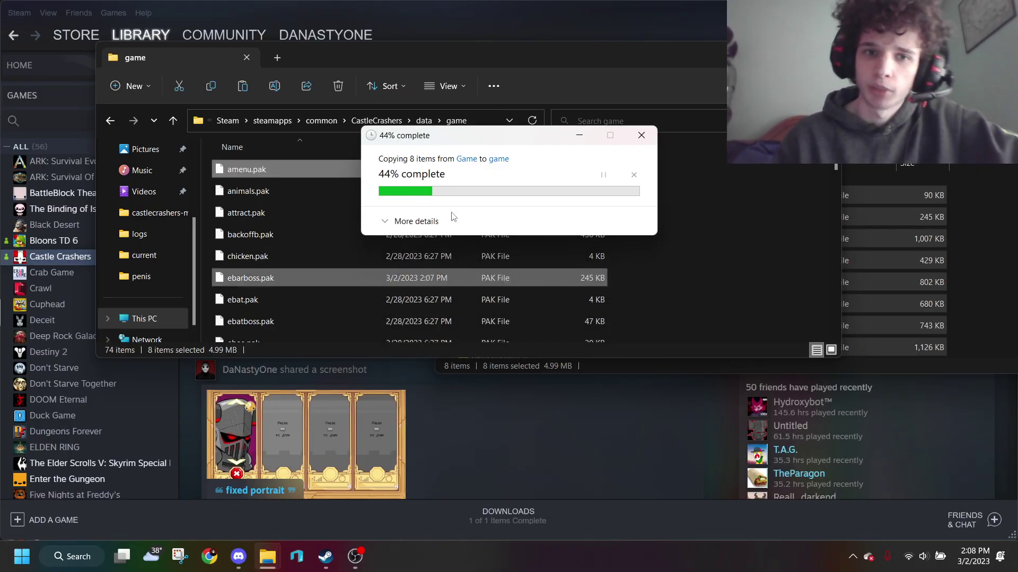
click(694, 230)
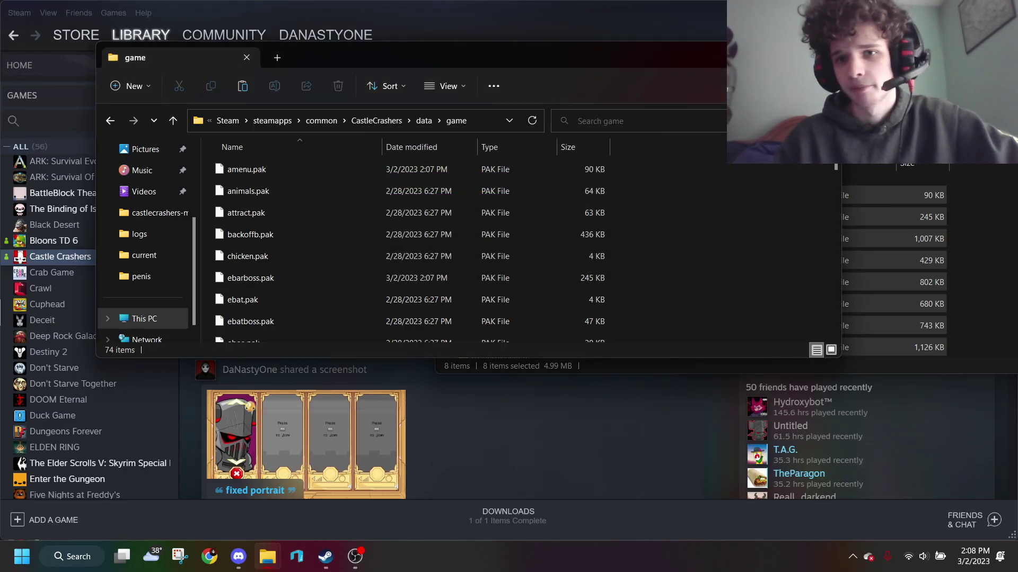
Open the game's data\sounds folder and copy the four sound_hatty .xma files from the mod's Sounds folder
click(110, 123)
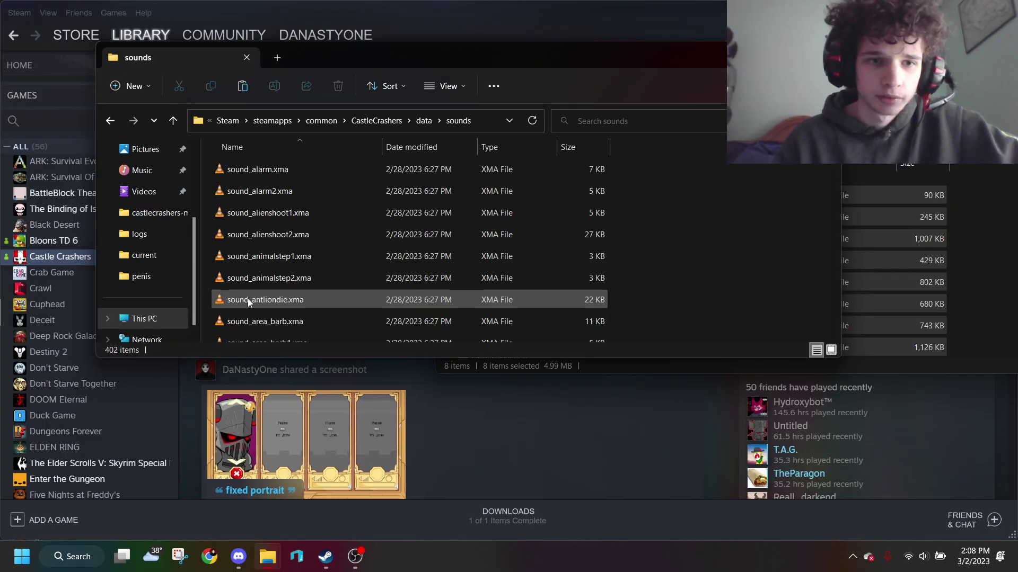
click(901, 73)
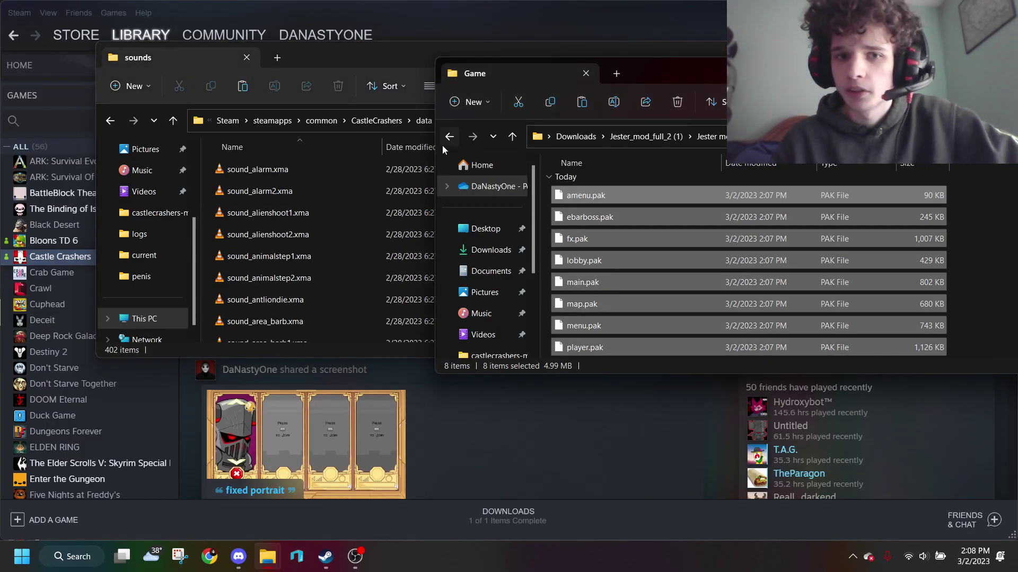
click(447, 139)
double_click(572, 224)
click(578, 266)
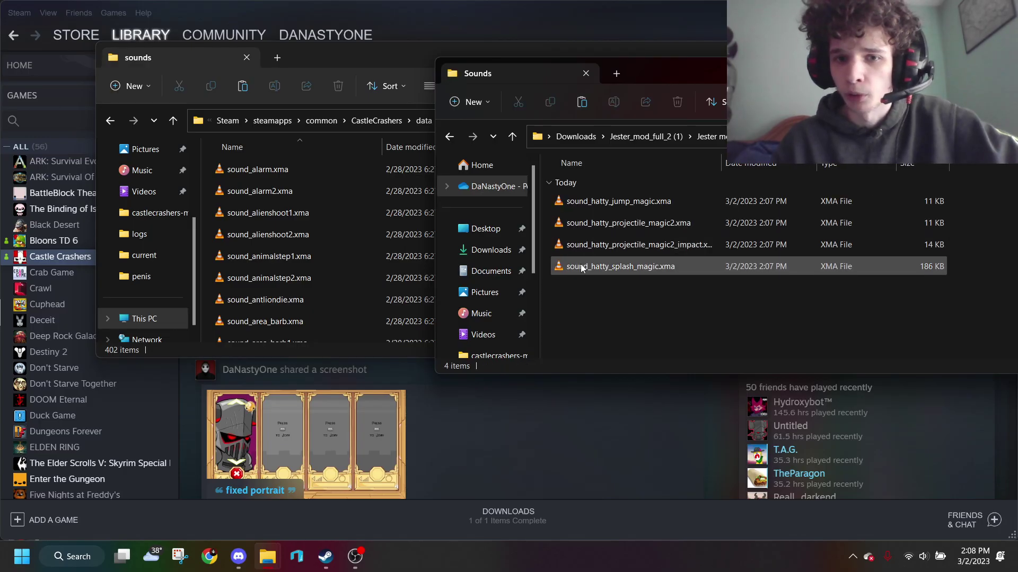
drag(582, 289, 585, 206)
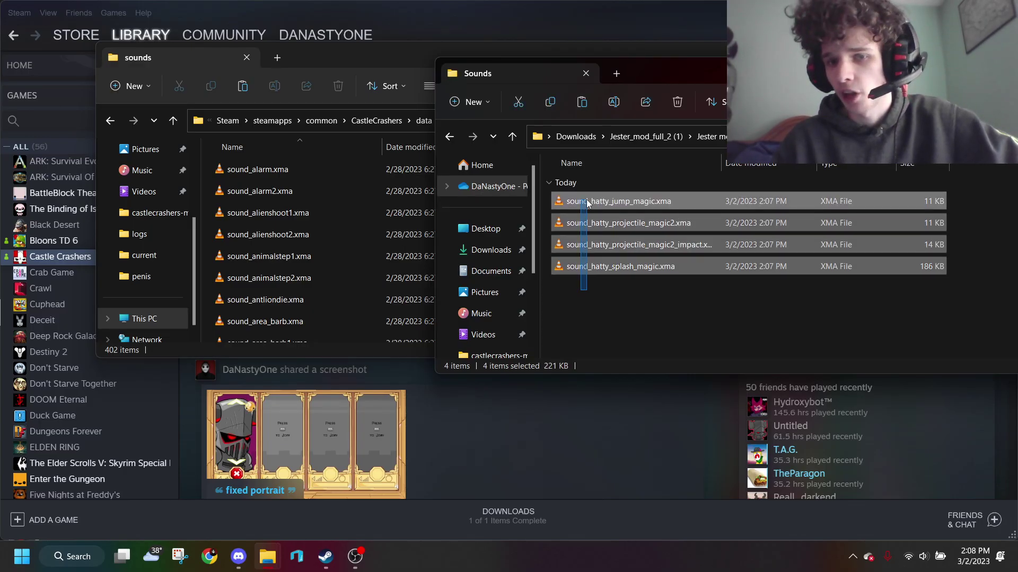
right_click(586, 200)
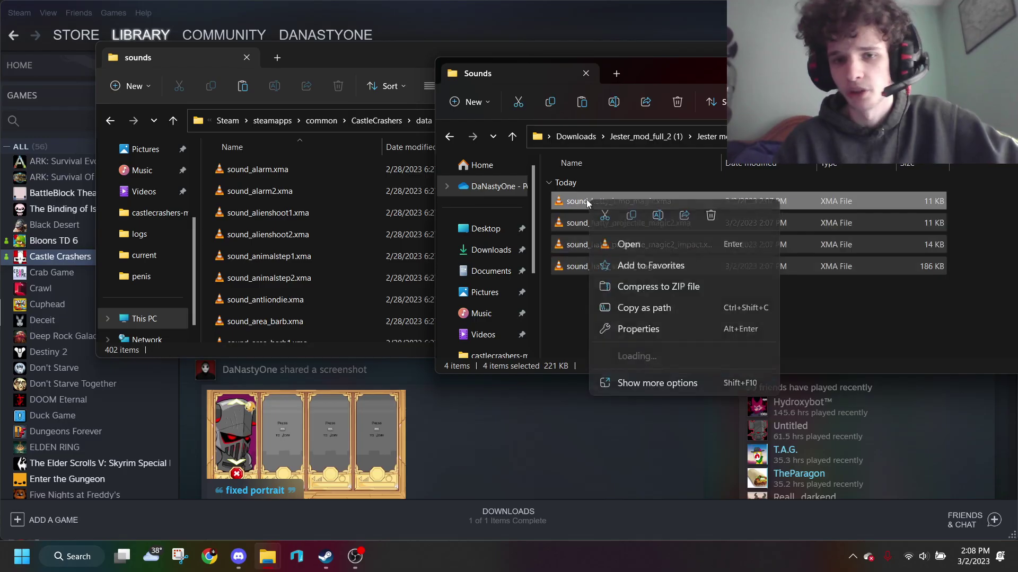
click(654, 215)
click(343, 233)
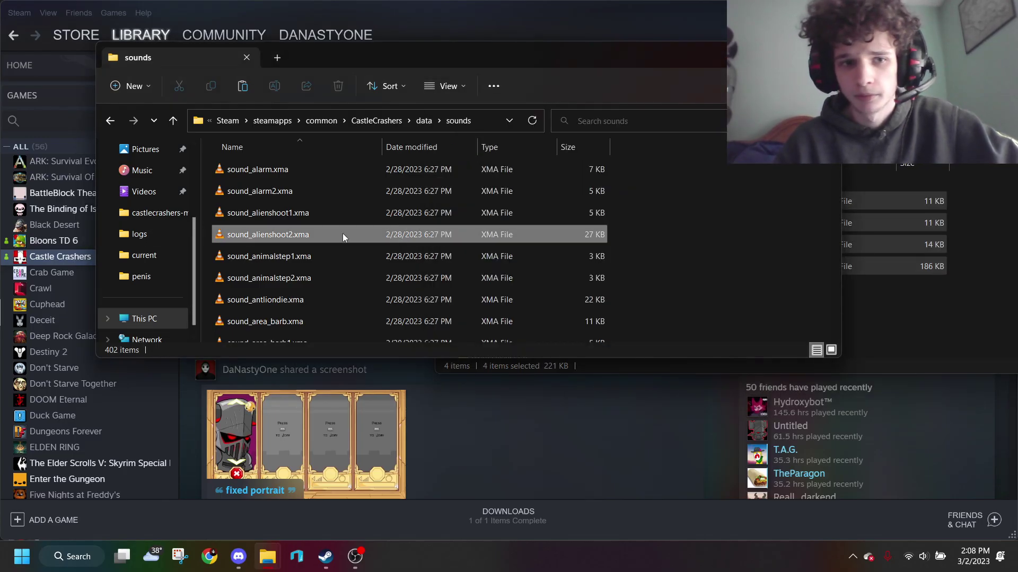
right_click(342, 232)
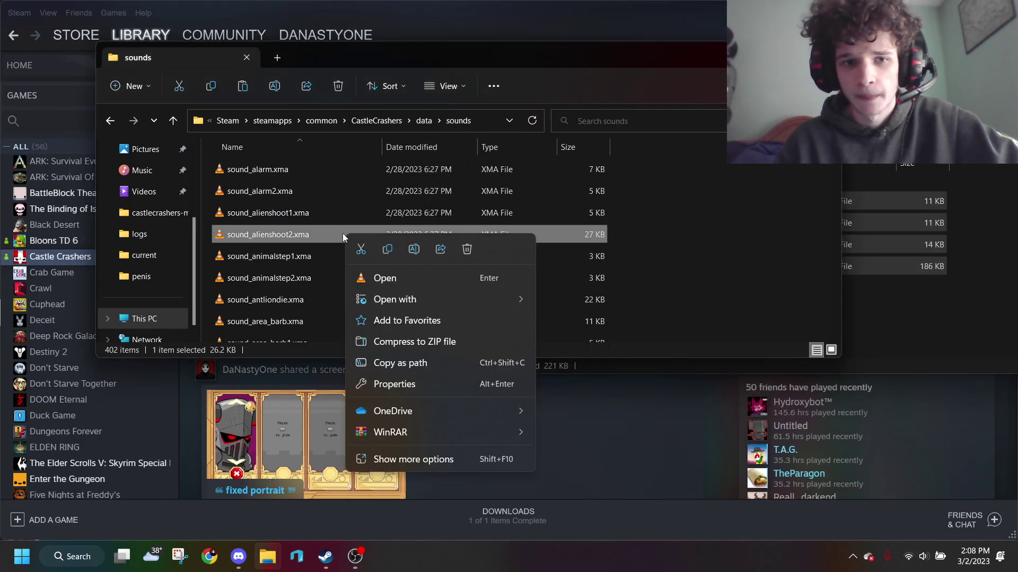
click(397, 461)
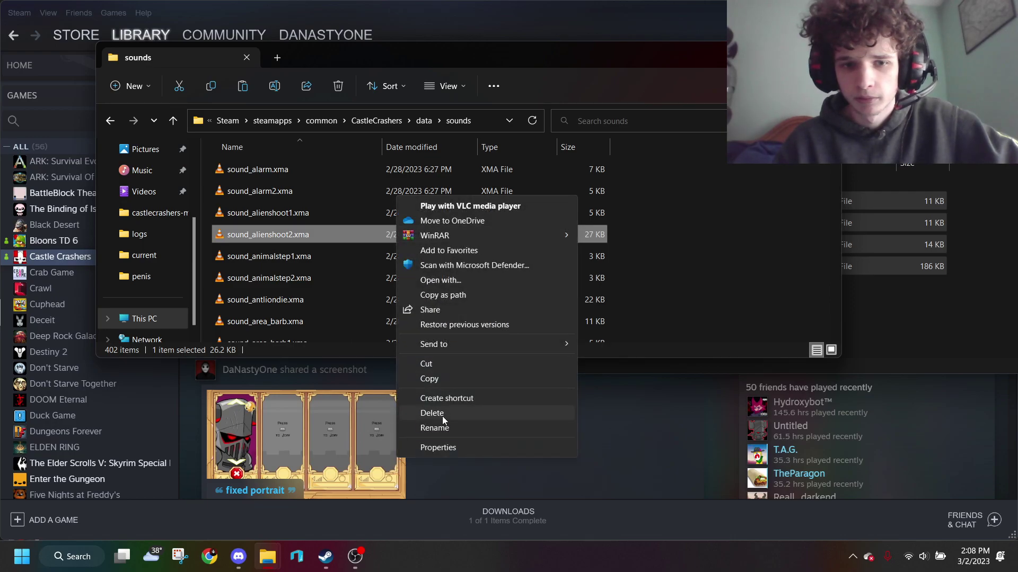
Paste the copied sound files into CastleCrashers\data\sounds, replacing the files with the same names
right_click(666, 240)
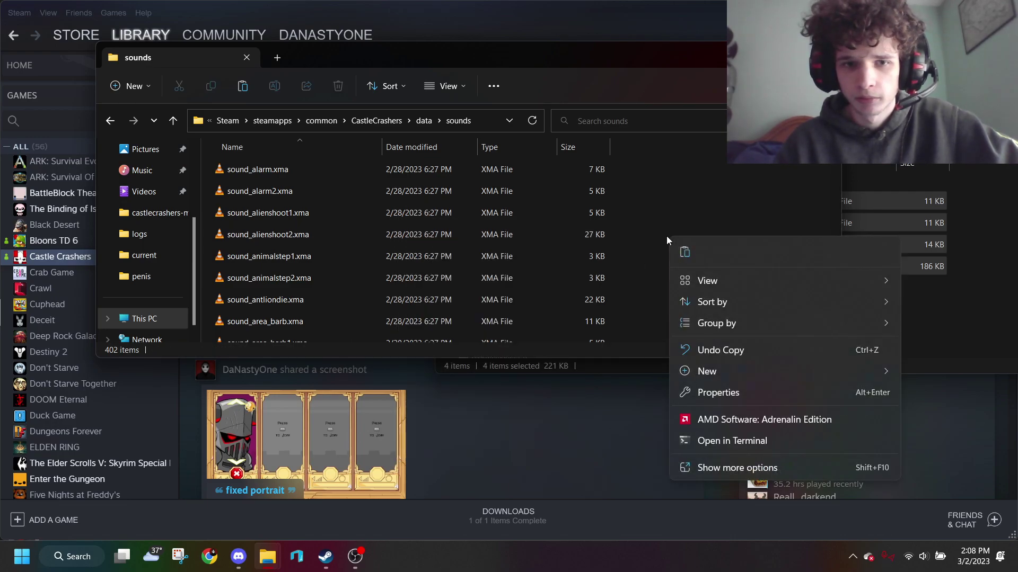
click(724, 468)
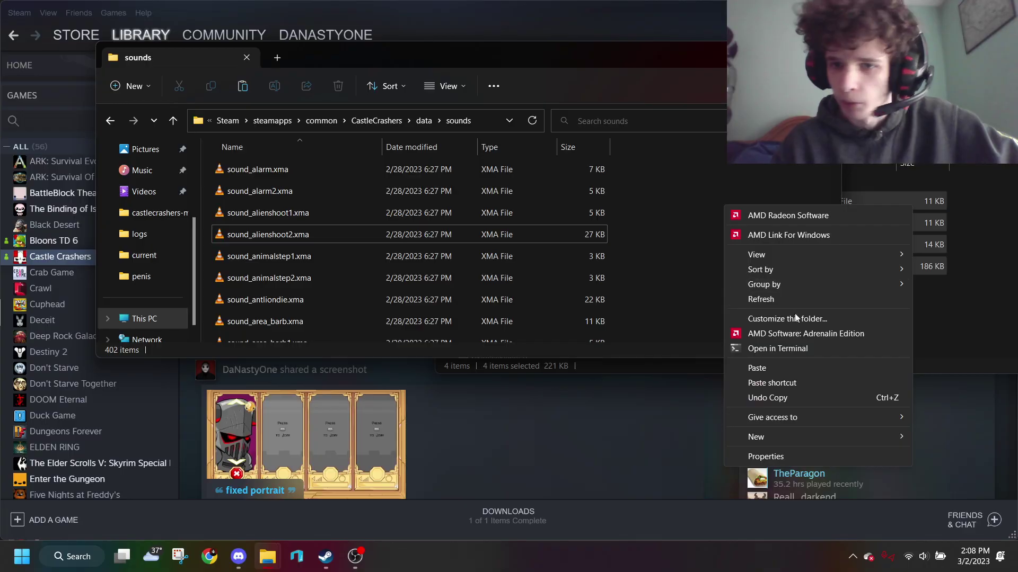
click(774, 371)
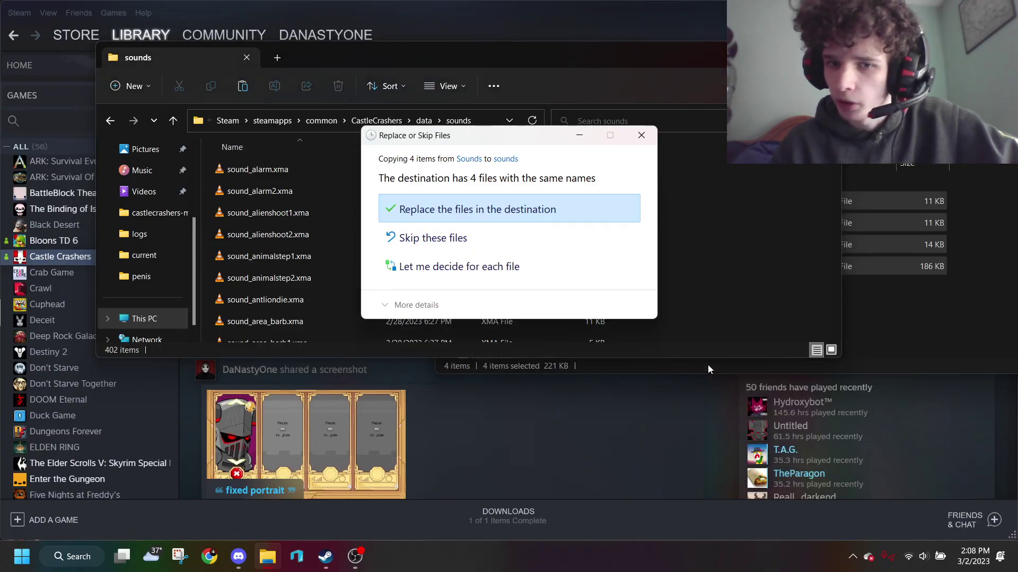
click(505, 210)
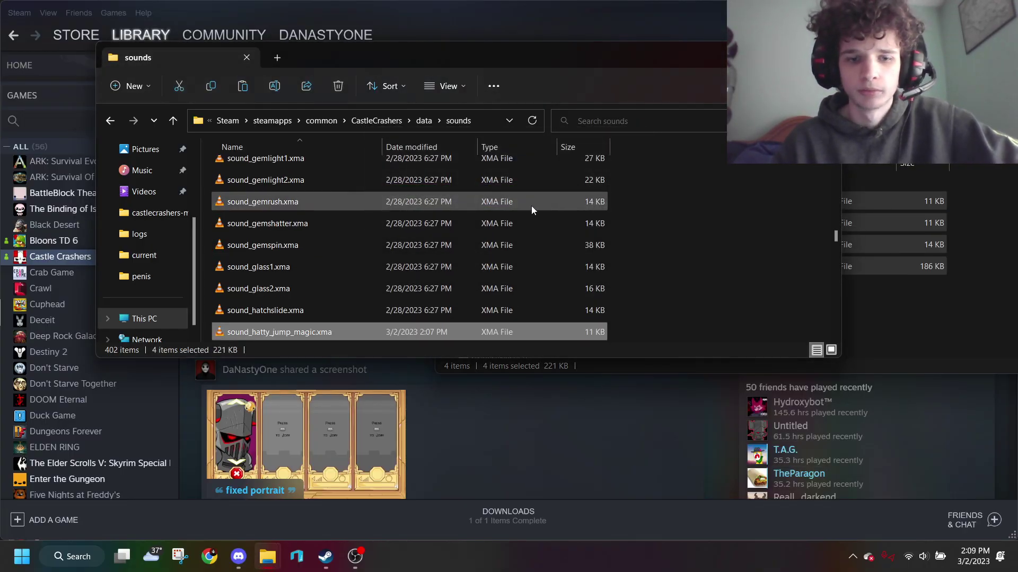
Close the game's sounds folder window, launch Castle Crashers from Steam and start a game with the Jester character
click(826, 57)
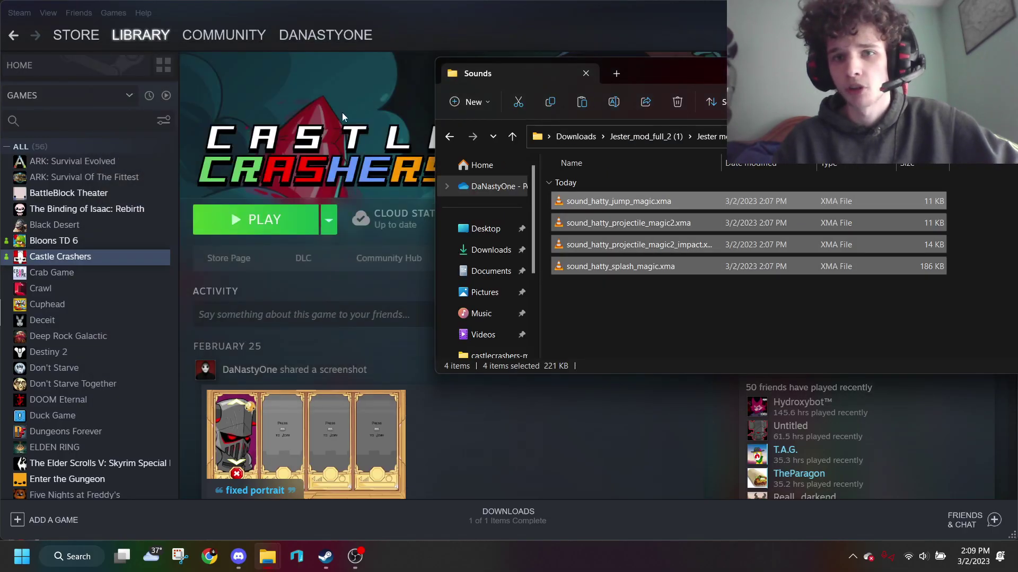
click(268, 227)
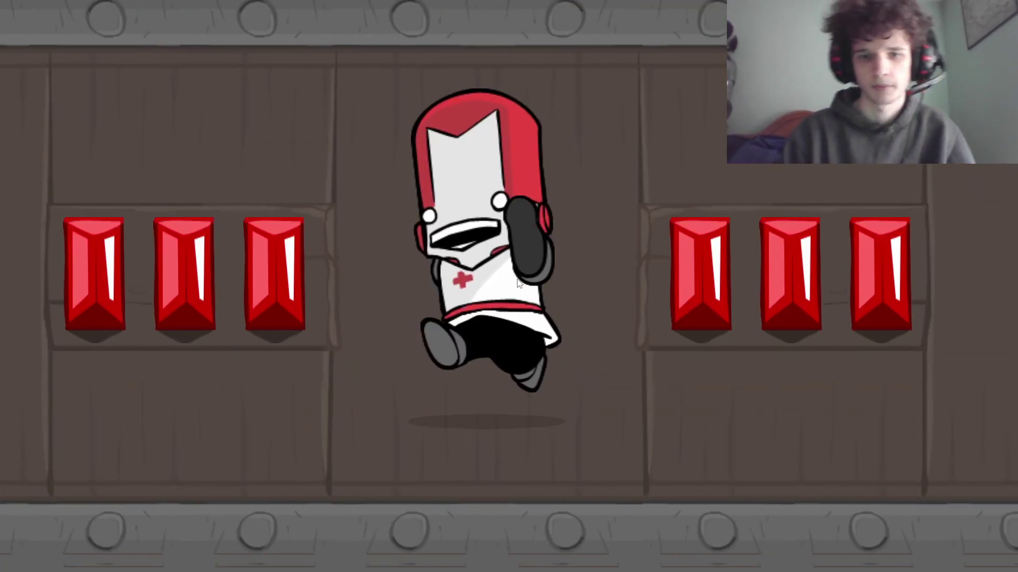
key(Left)
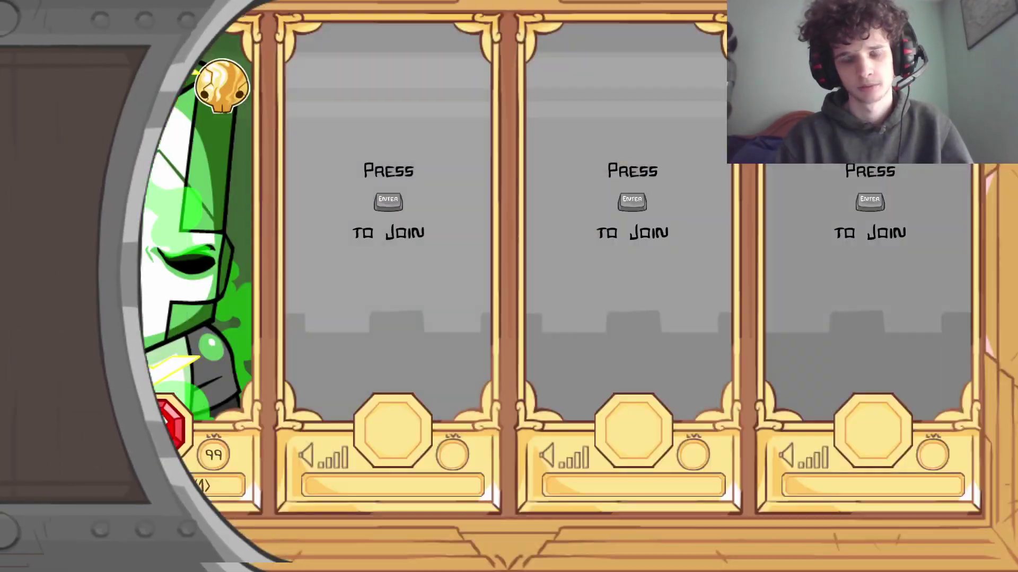
key(Down)
key(Down)
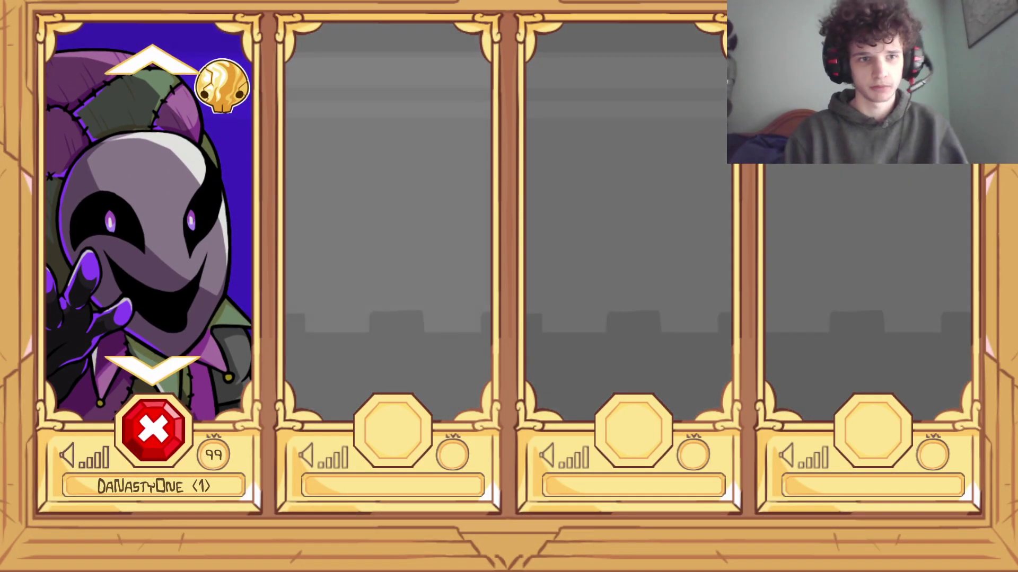
key(Return)
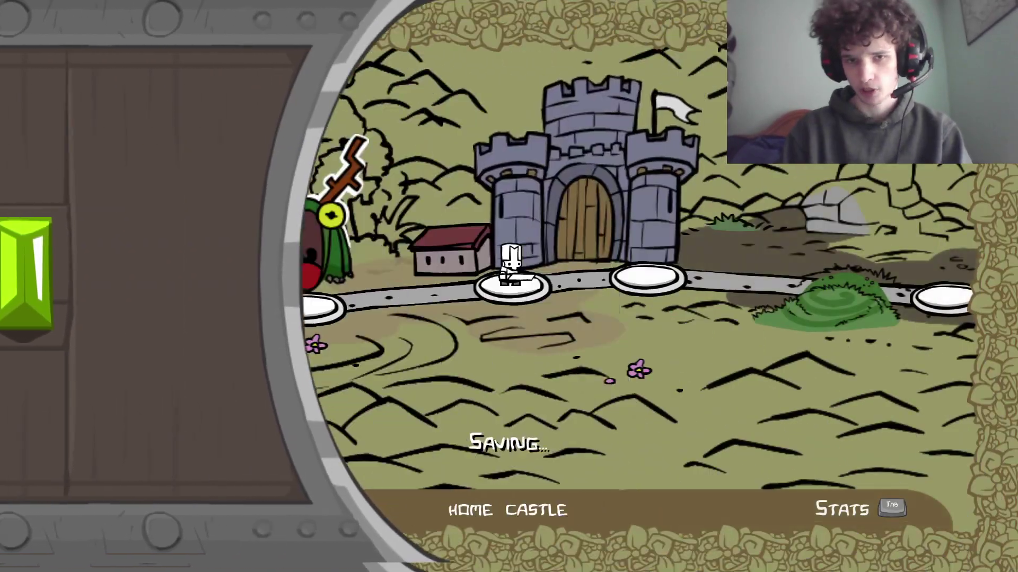
Enter the Blacksmith area from the world map and try out the Jester's magic and attacks
key(Left)
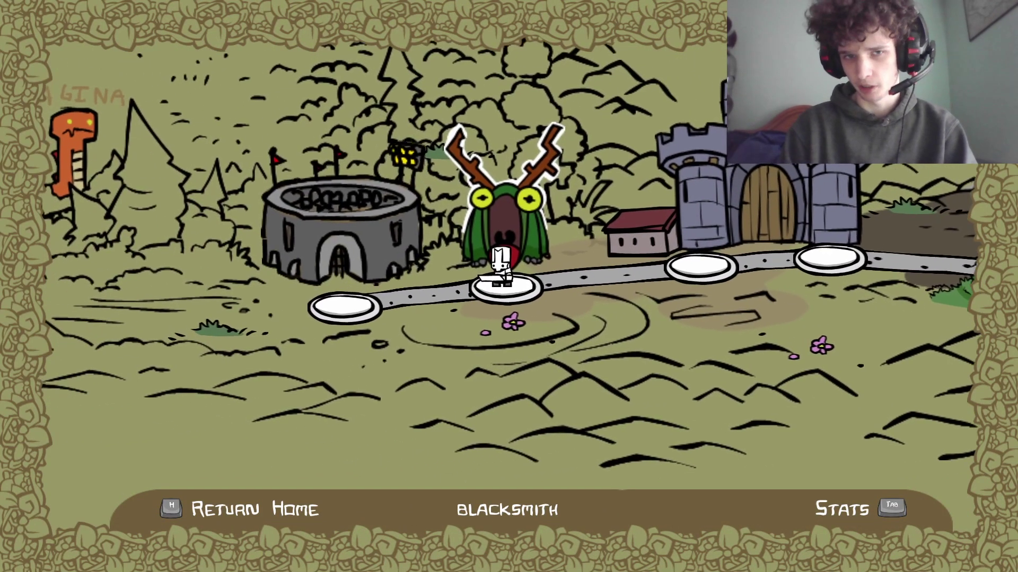
key(Left)
key(Right)
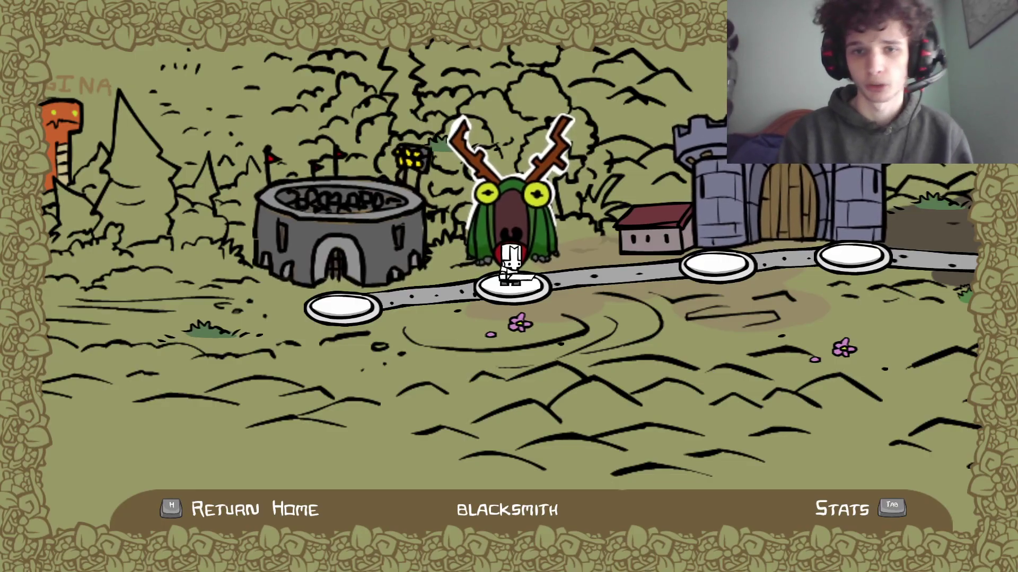
key(Return)
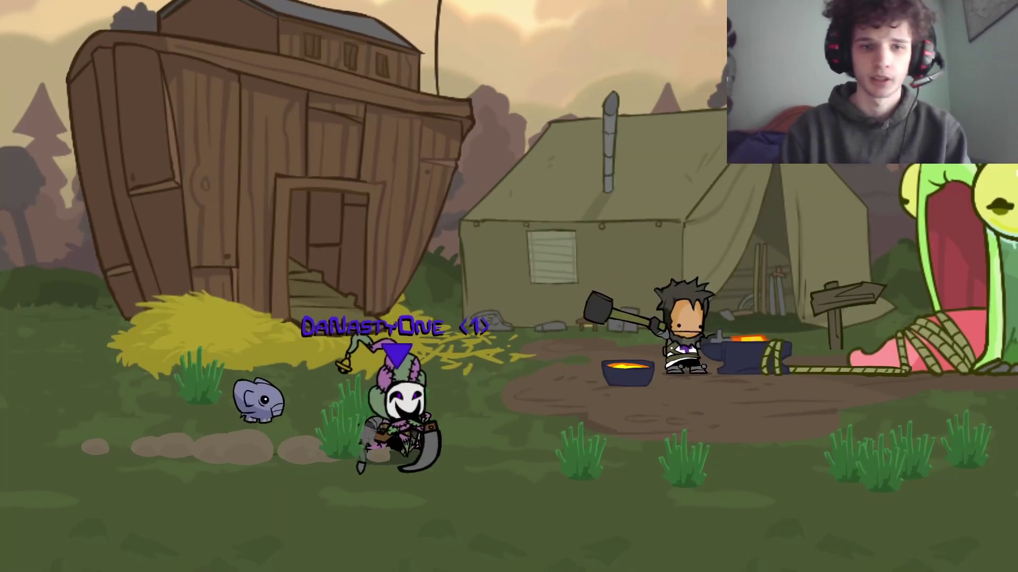
key(shift+k)
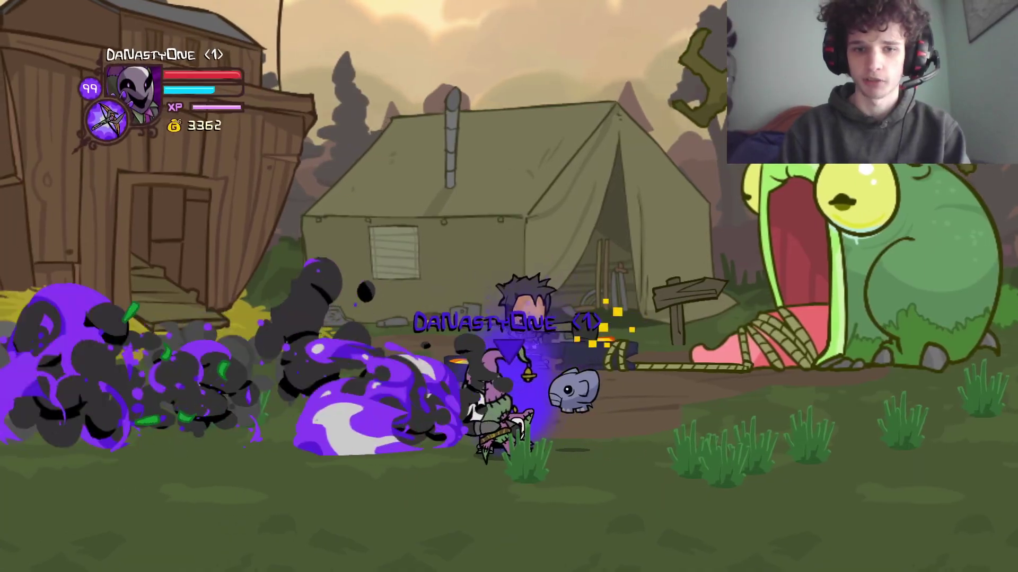
key(shift+space)
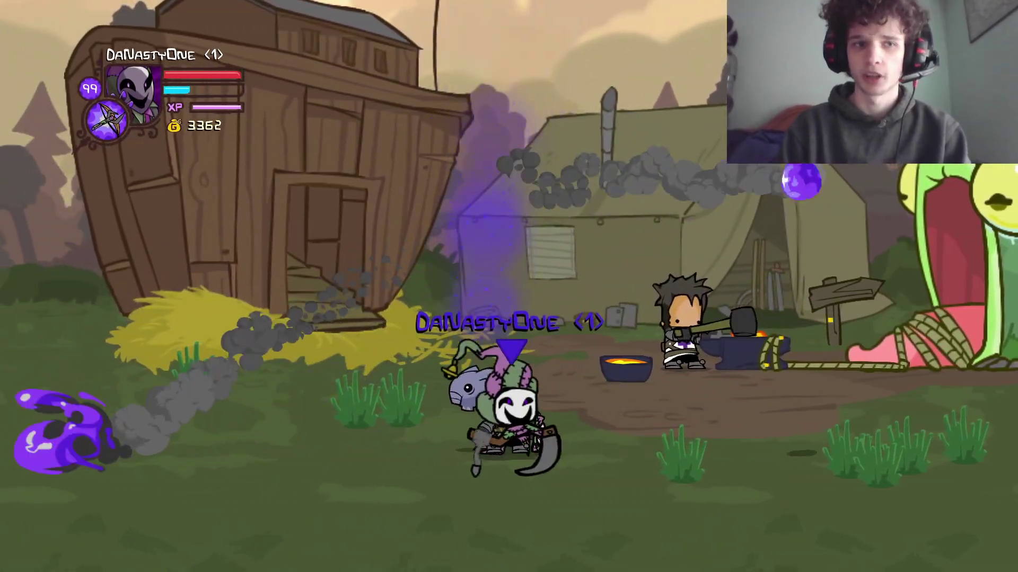
key(d)
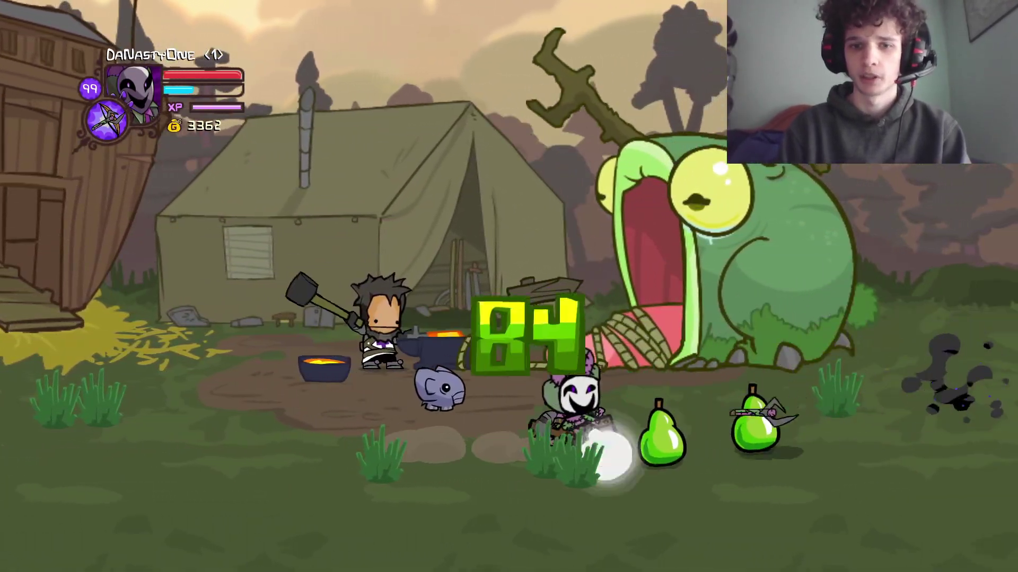
Leave to the main menu and start a local game with the black-hooded, skull-masked character
key(Escape)
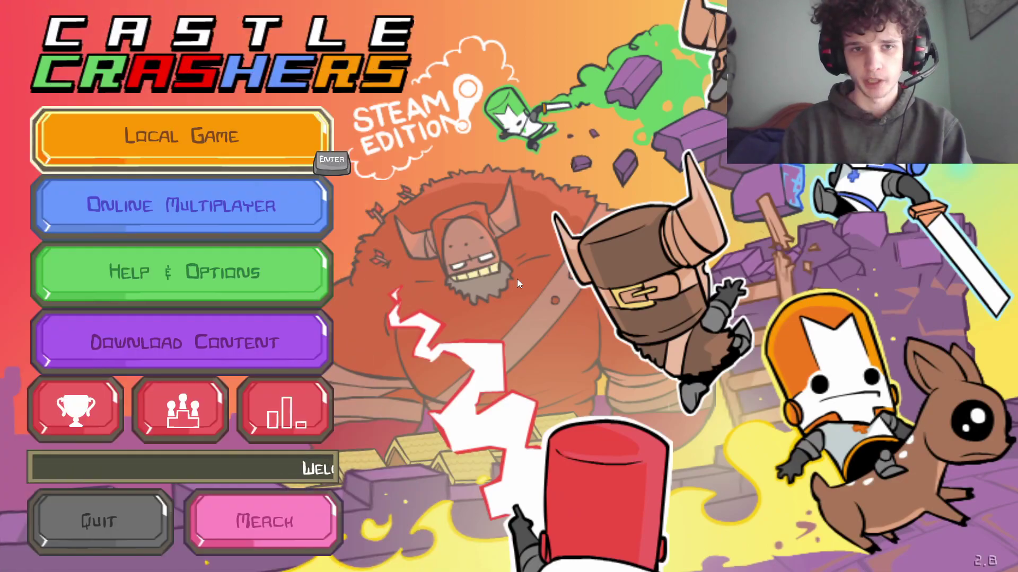
key(Return)
key(Return)
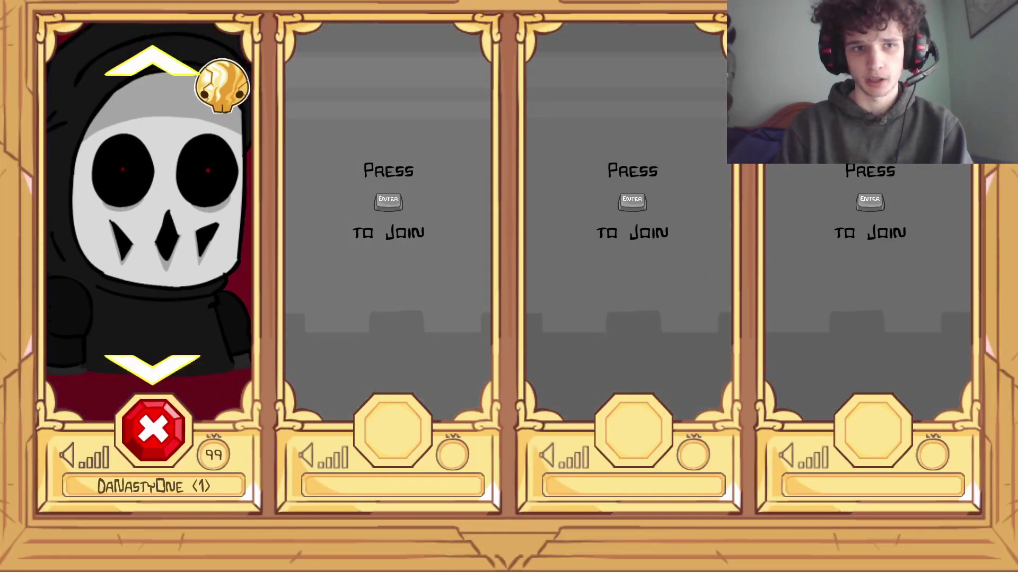
key(Return)
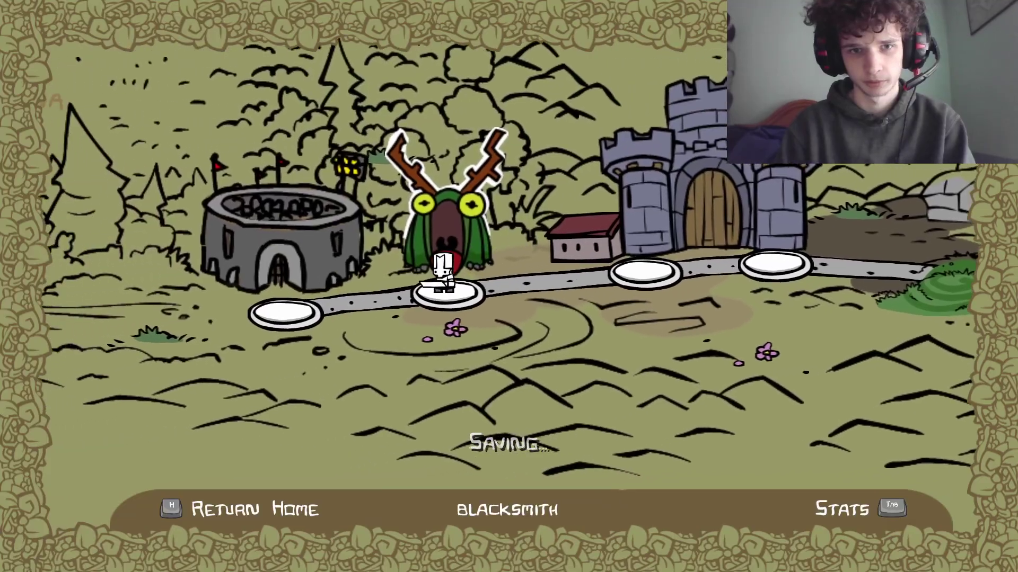
Enter the Blacksmith area and try out the hooded character's movement and jumps
key(Return)
key(d)
key(space)
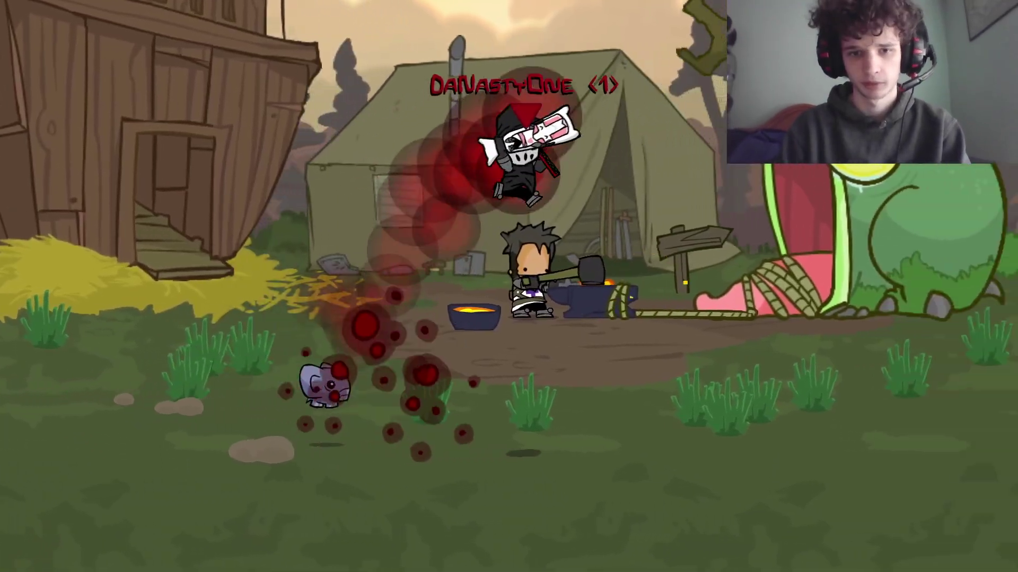
key(a)
key(space)
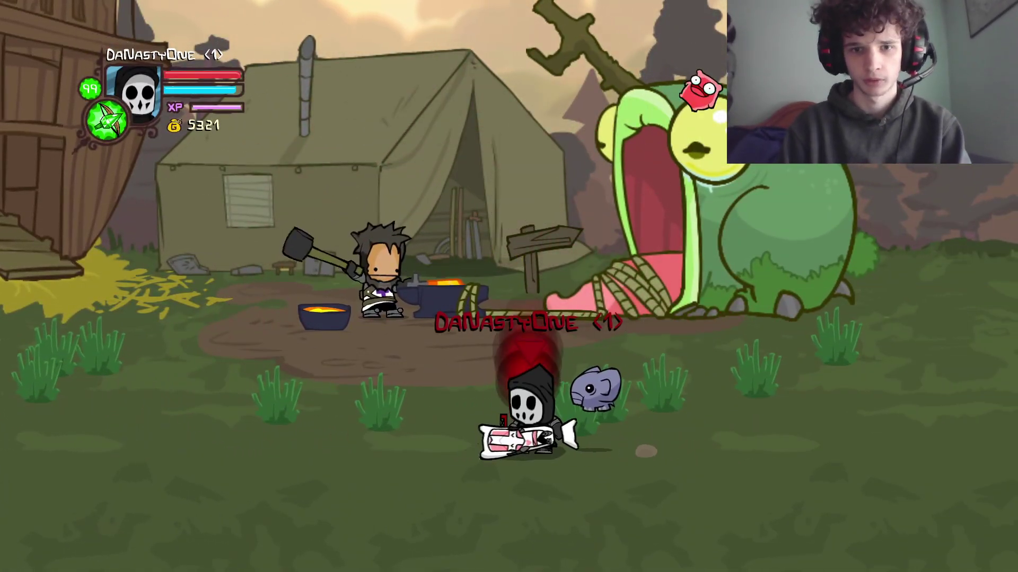
key(d)
key(d)
key(a)
key(a)
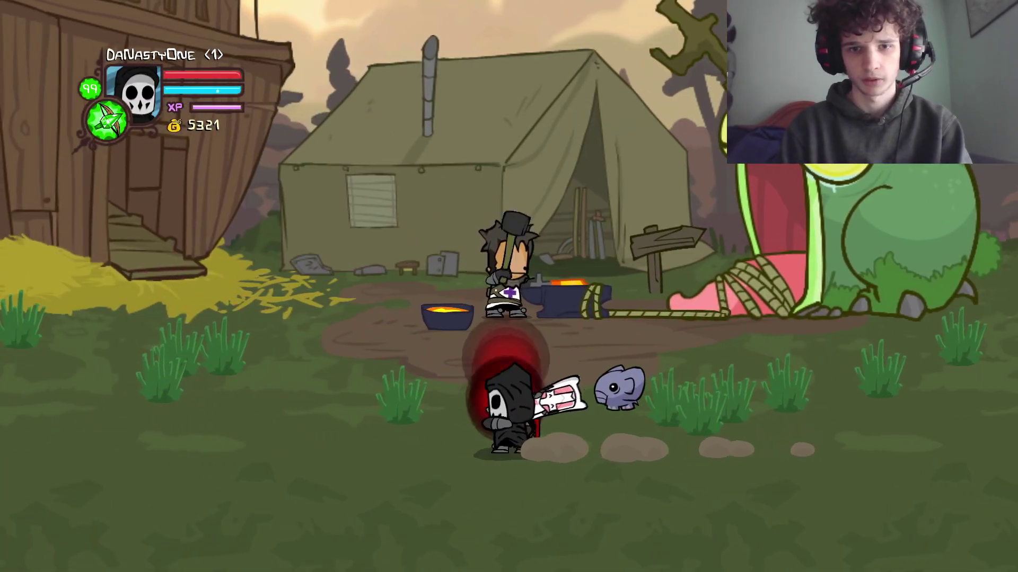
Try out the hooded character's running and magic attack in the Blacksmith area
key(a)
key(space)
key(k)
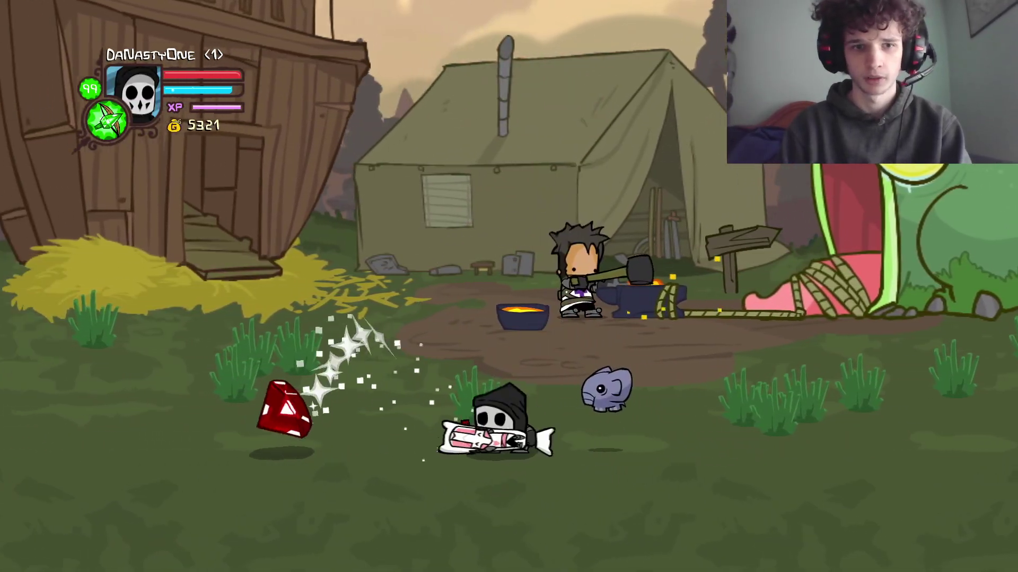
Exit the current game from the pause screen and accept losing unsaved progress
key(Escape)
key(Up)
key(Return)
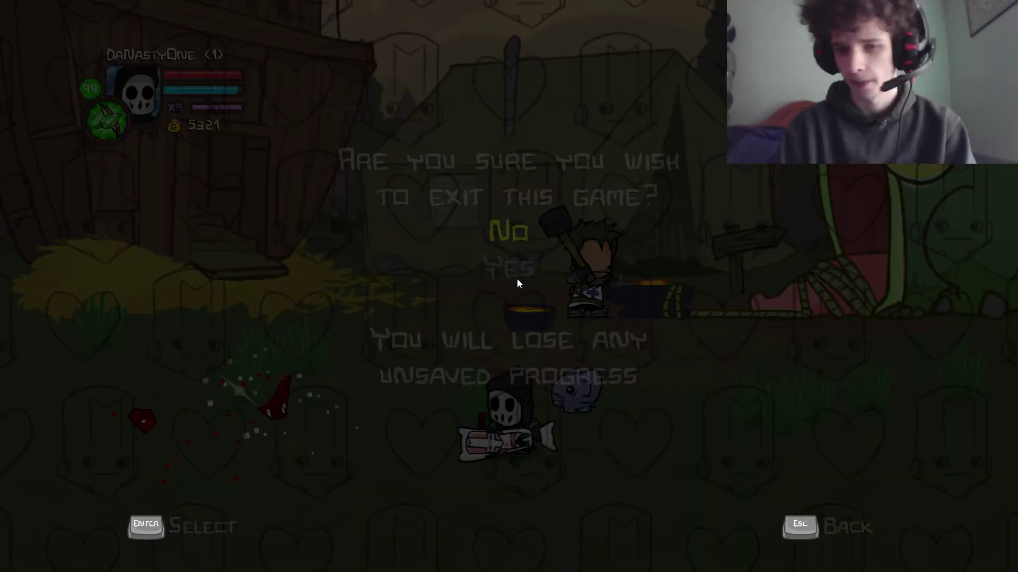
key(Down)
key(Return)
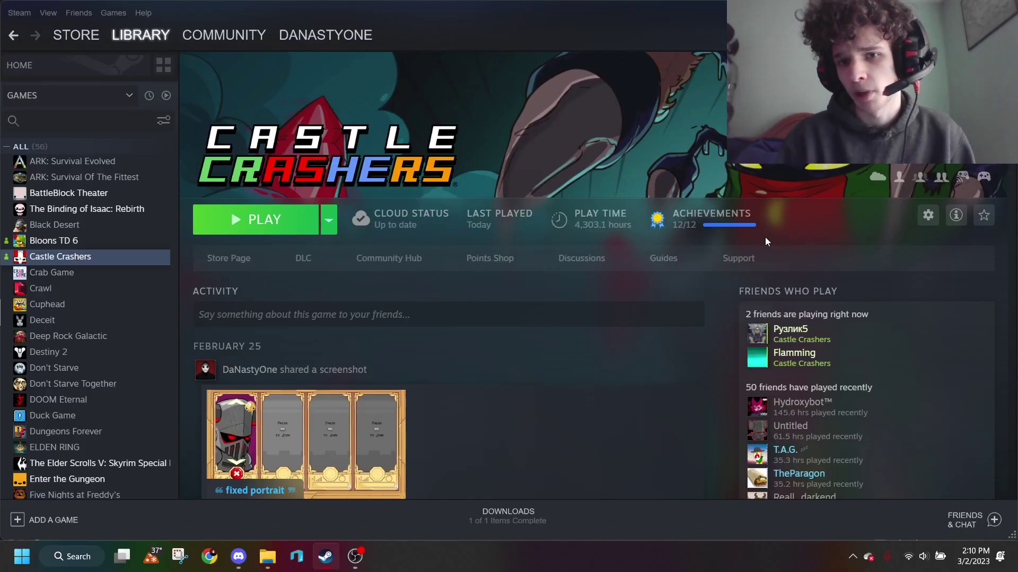
Switch to Steam, verify the integrity of Castle Crashers' local game files and close the game's properties
click(931, 223)
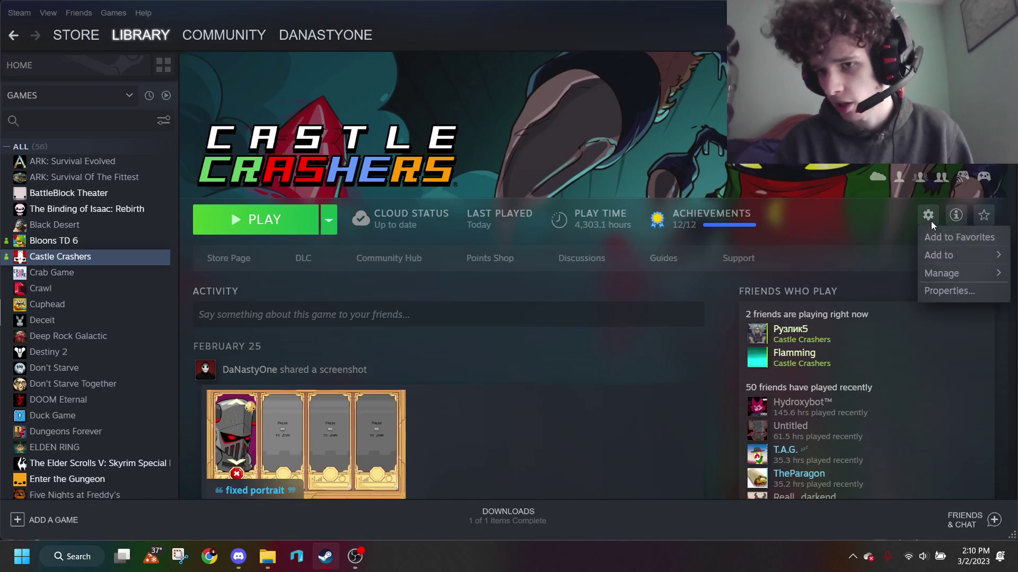
mouse_move(955, 258)
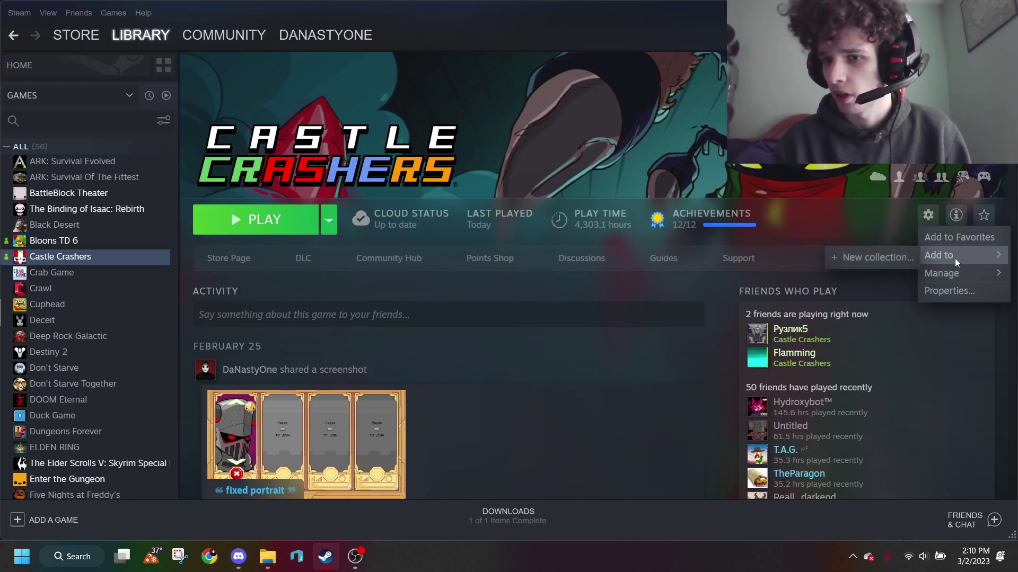
click(950, 290)
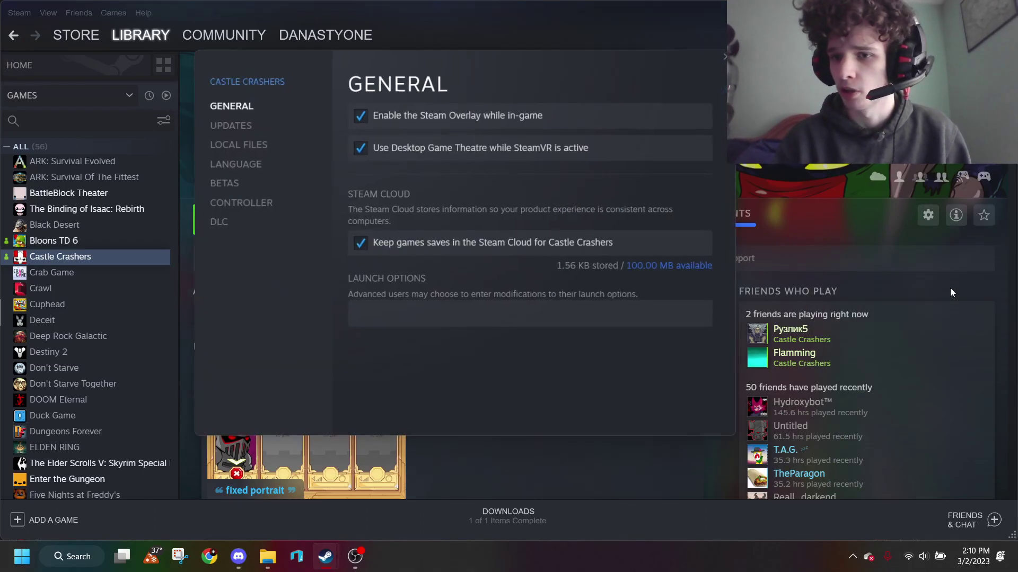
click(251, 144)
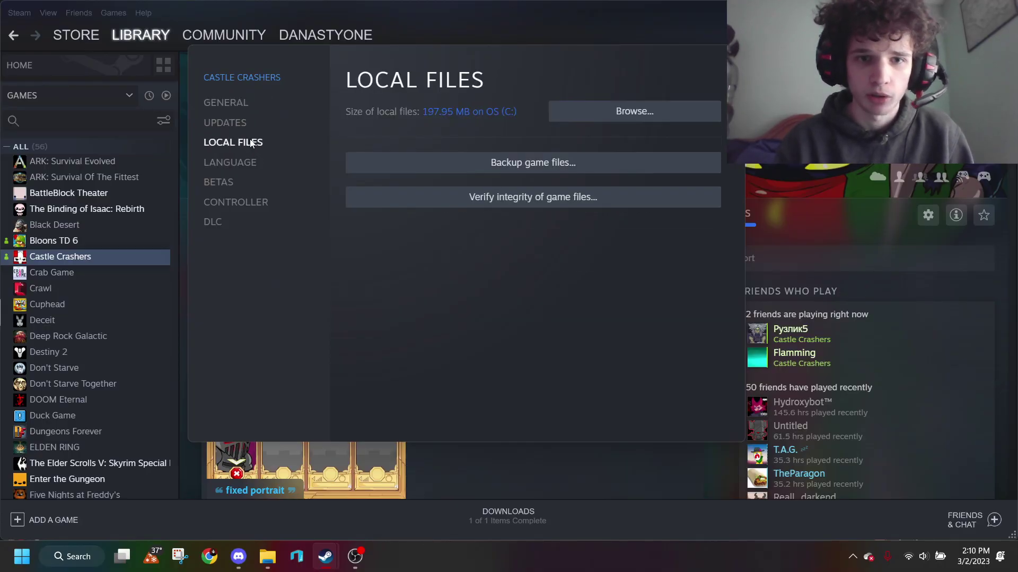
click(551, 201)
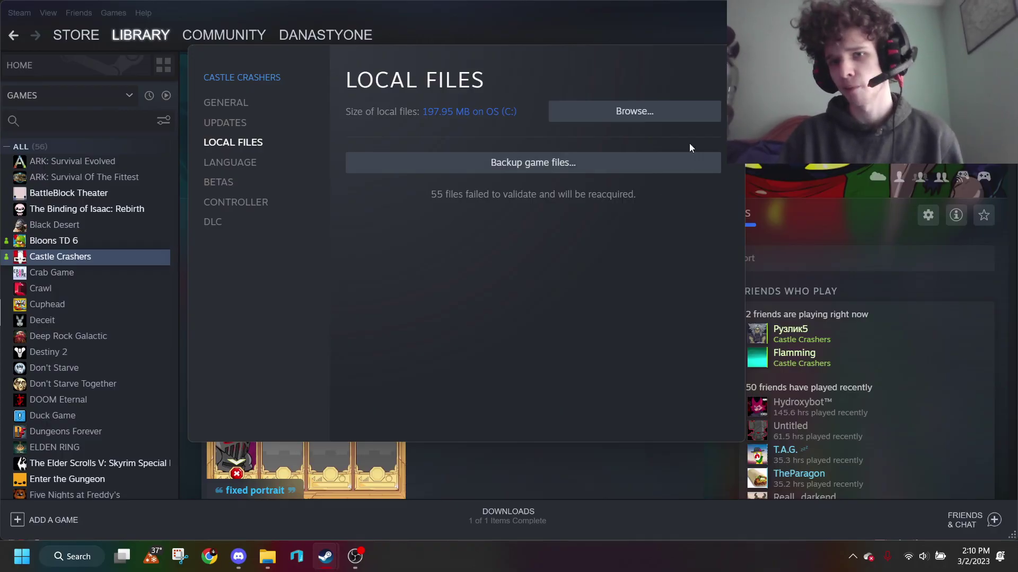
key(Escape)
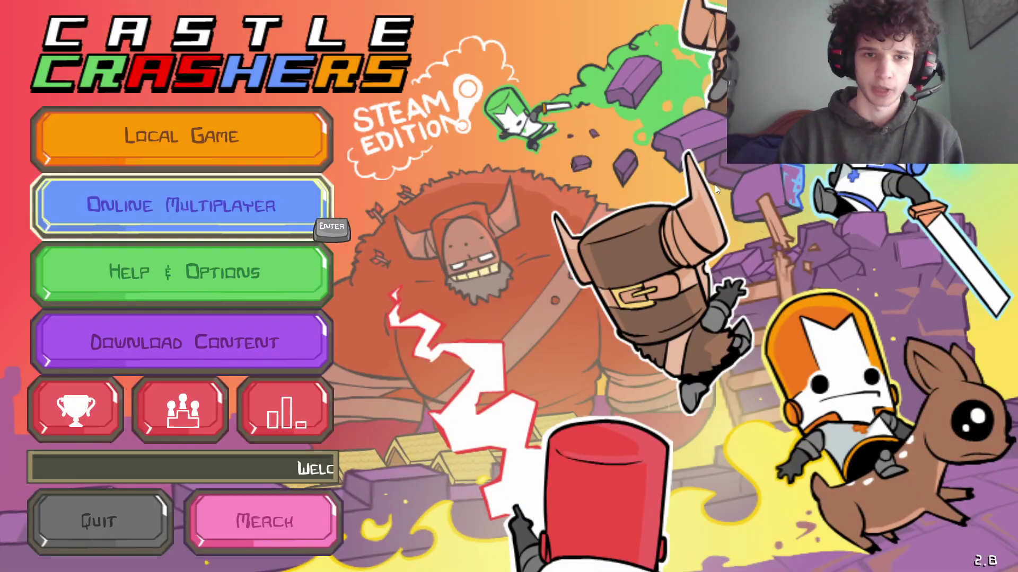
Open the game's audio settings through Help & Options
key(Down)
key(Down)
key(Down)
key(Up)
key(Up)
key(Return)
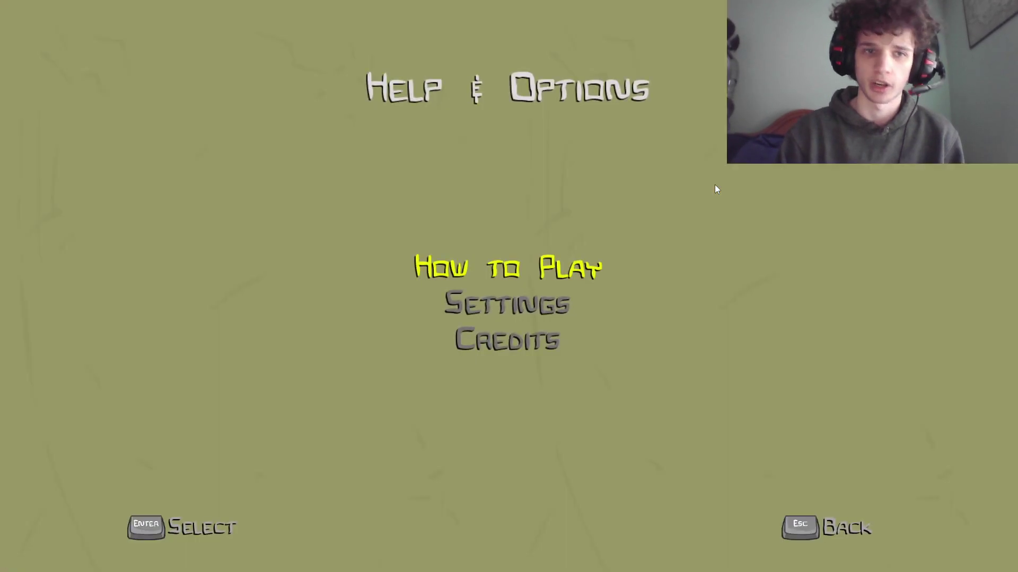
key(Down)
key(Return)
key(Down)
key(Return)
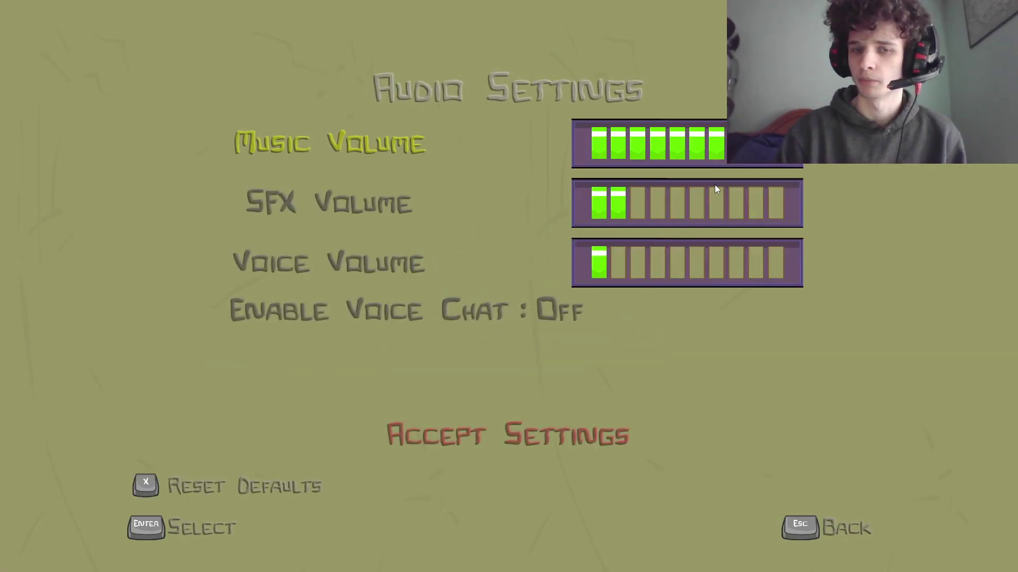
Lower the music volume to two bars, accept the audio settings and return to the main menu
key(Left)
key(Left)
key(Left)
key(Left)
key(Left)
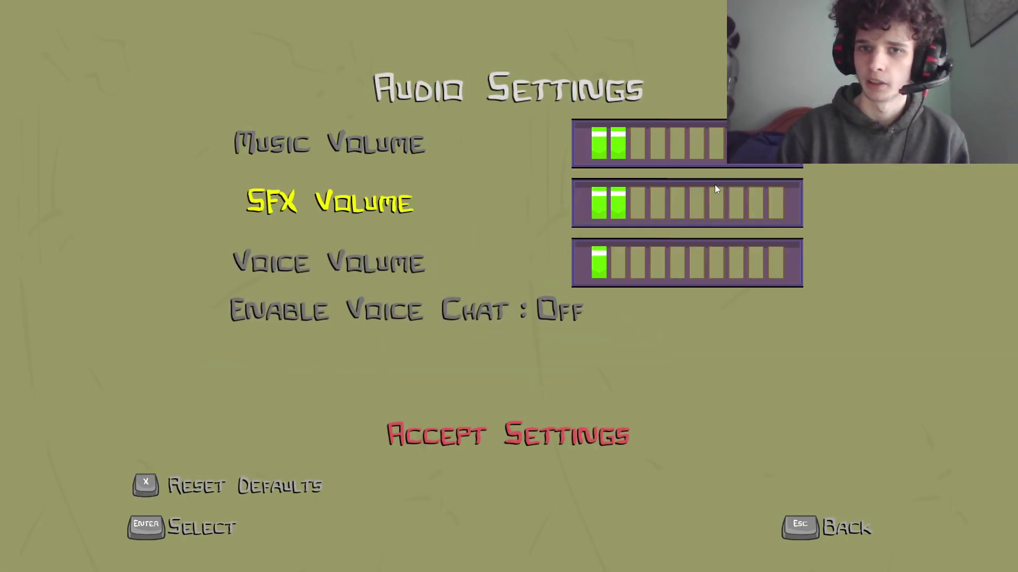
key(Down)
key(Down)
key(Down)
key(Return)
key(Escape)
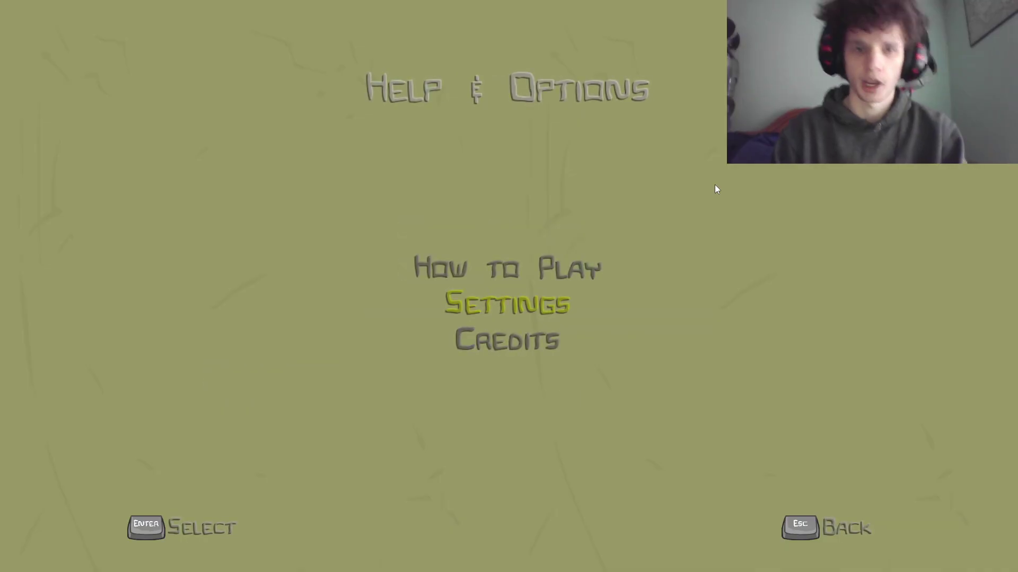
key(Escape)
Start a local game with the orange knight
key(Up)
key(Up)
key(Return)
key(Return)
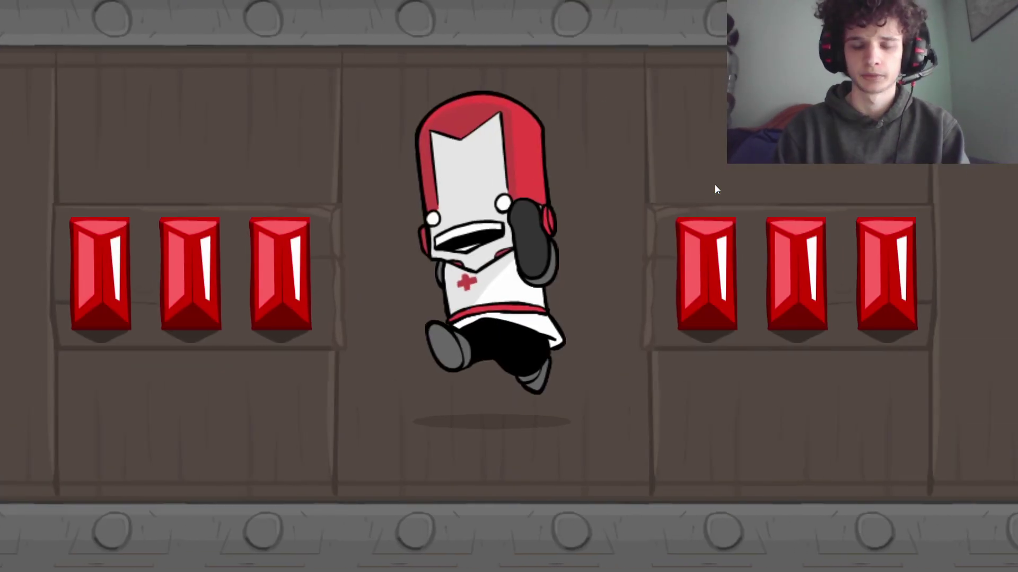
key(Down)
key(Down)
key(Down)
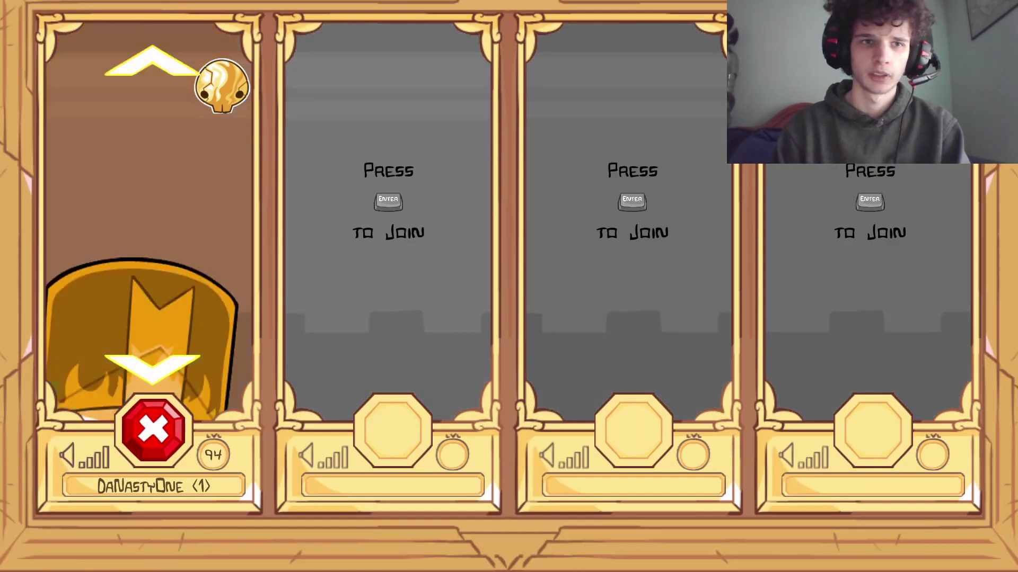
key(Return)
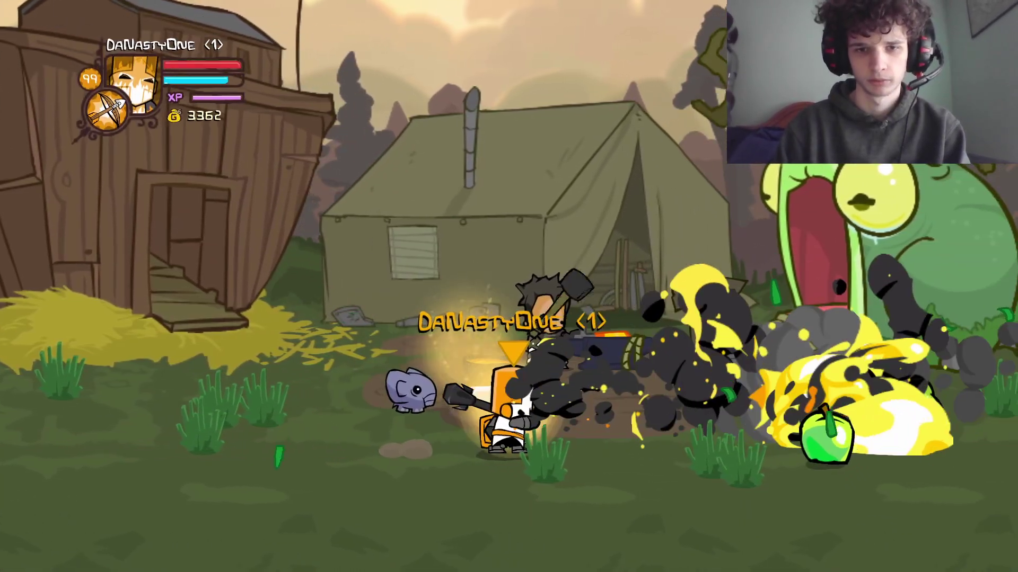
Try out the orange knight's jumps and airborne fireballs in both directions in the Blacksmith area, then leave the game
key(space)
key(a)
key(space)
key(space)
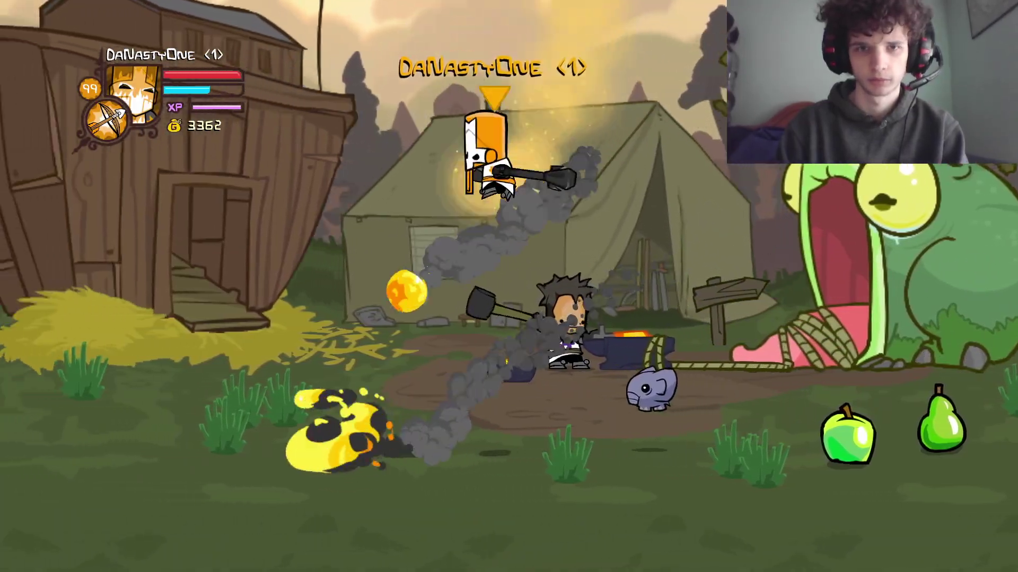
key(d)
key(space)
key(space)
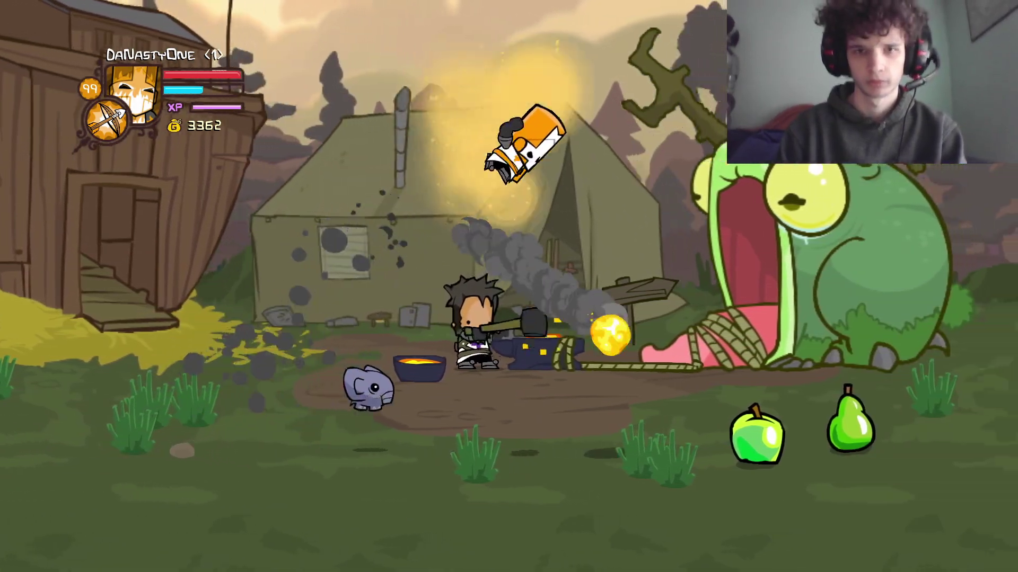
key(space)
key(Escape)
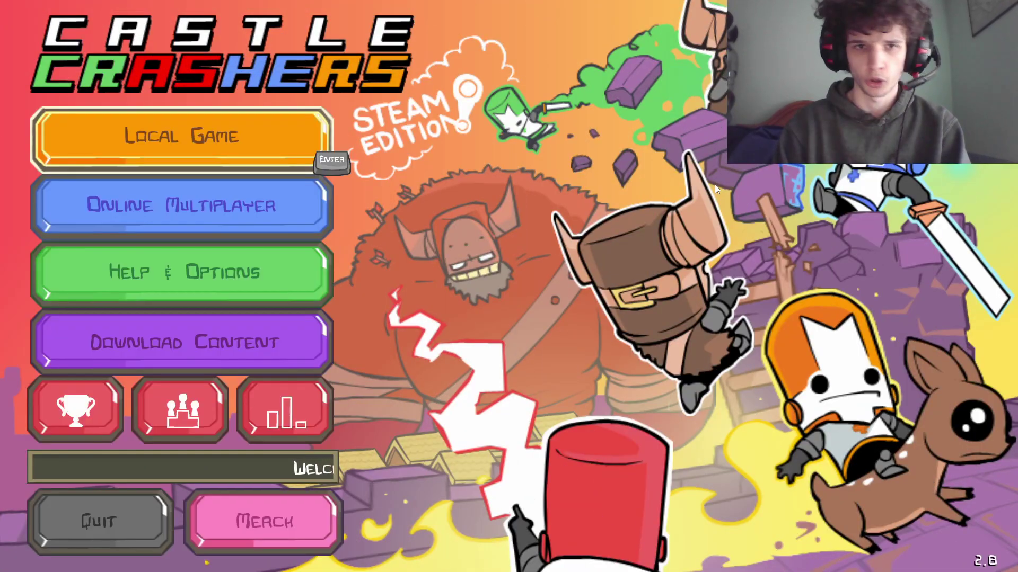
Start a local game with the white-faced, top-hatted character and try out its jumps and magic in the Blacksmith area
key(Return)
key(Return)
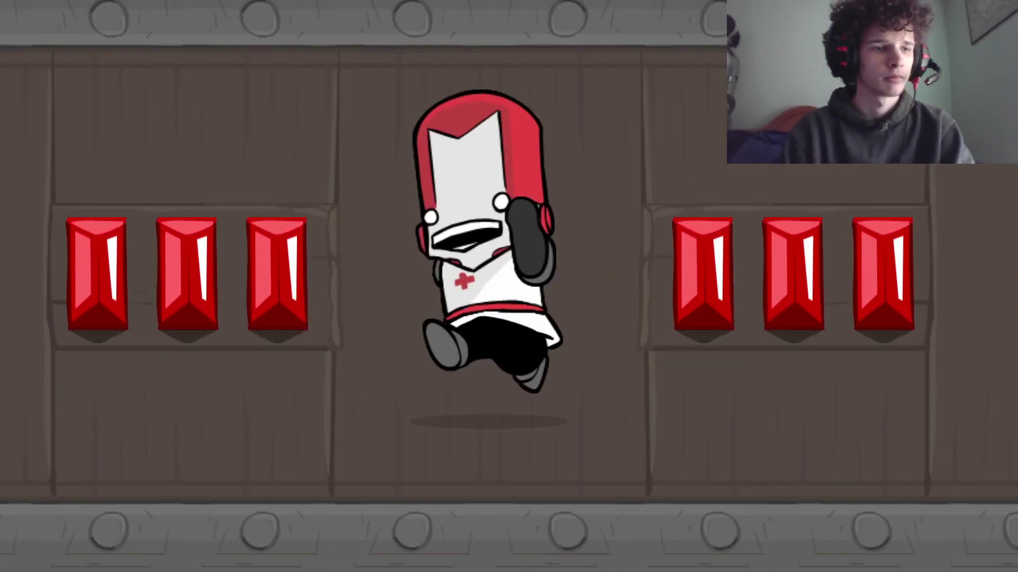
key(d)
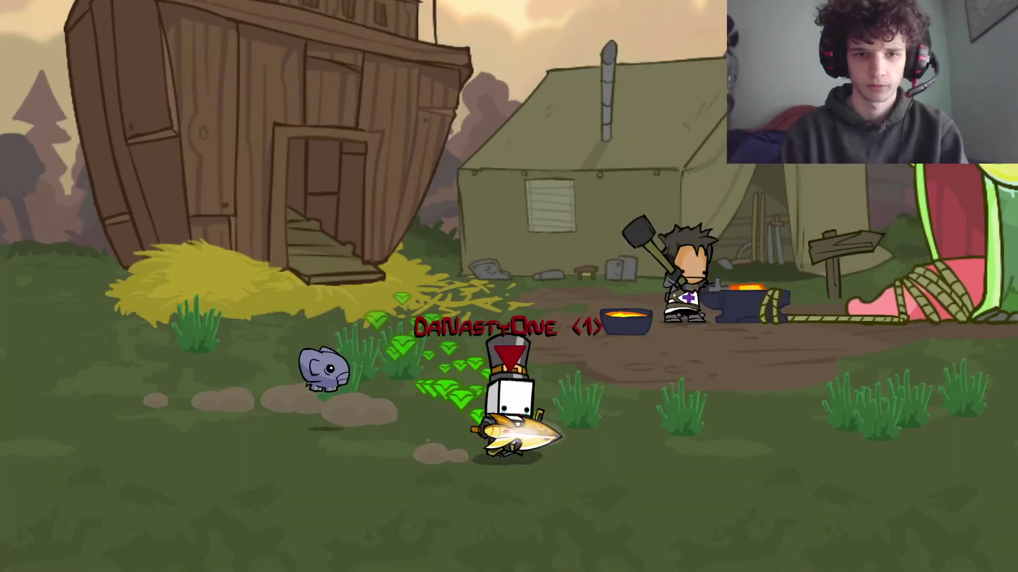
key(space)
key(k)
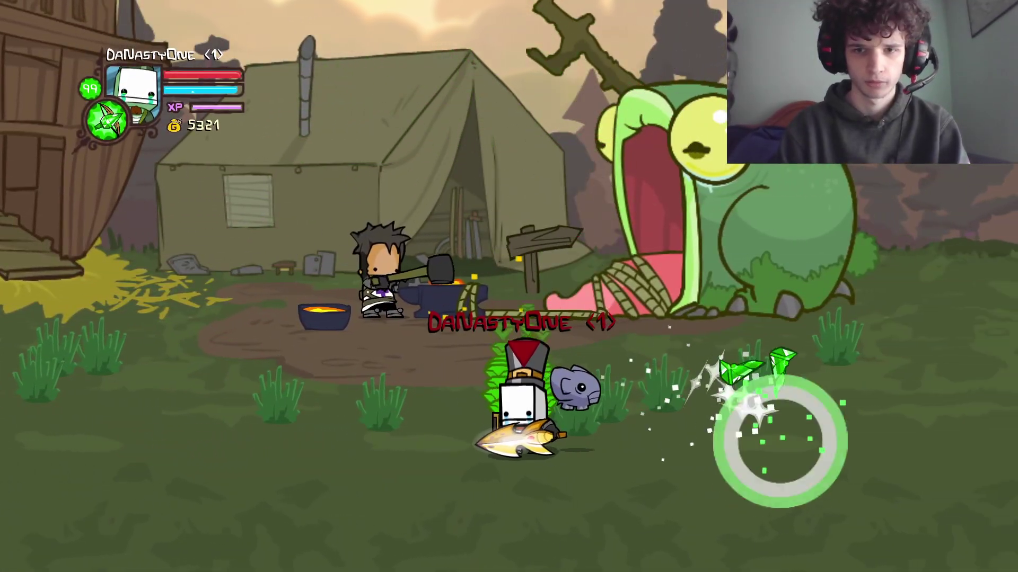
key(space)
key(k)
key(a)
key(k)
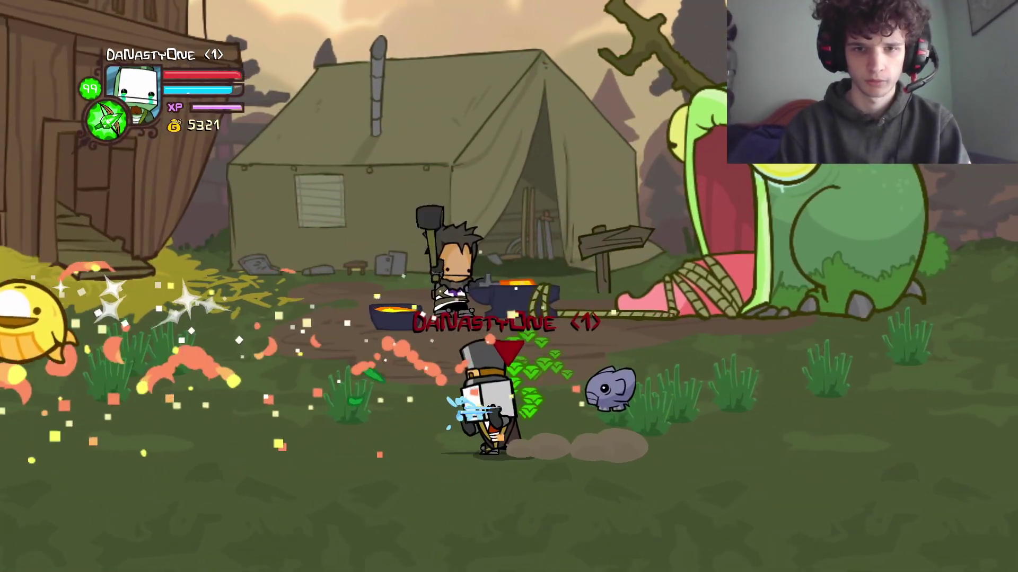
Leave the top-hatted character's game and return to the main menu
key(Escape)
key(Up)
key(Return)
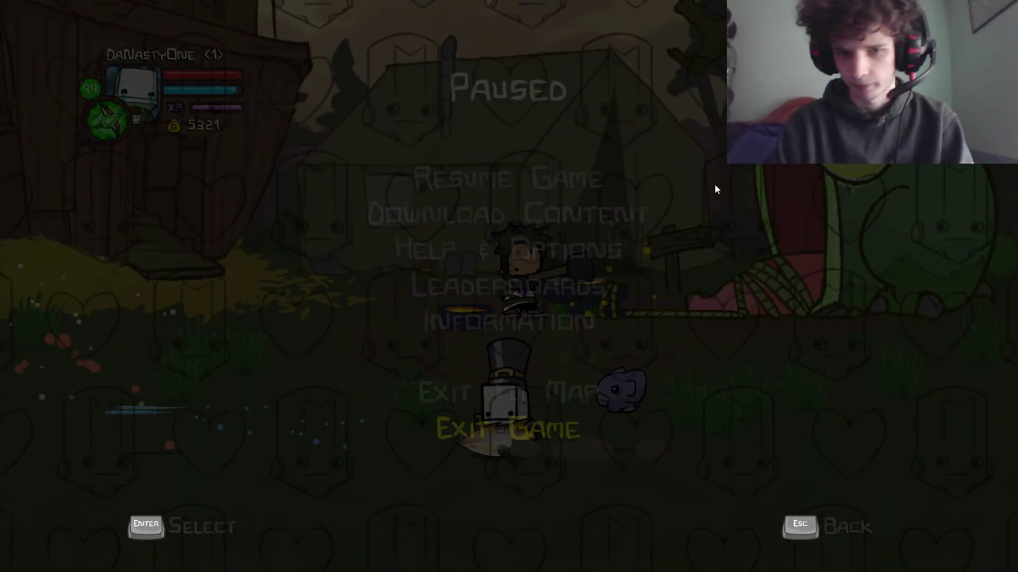
key(Down)
key(Return)
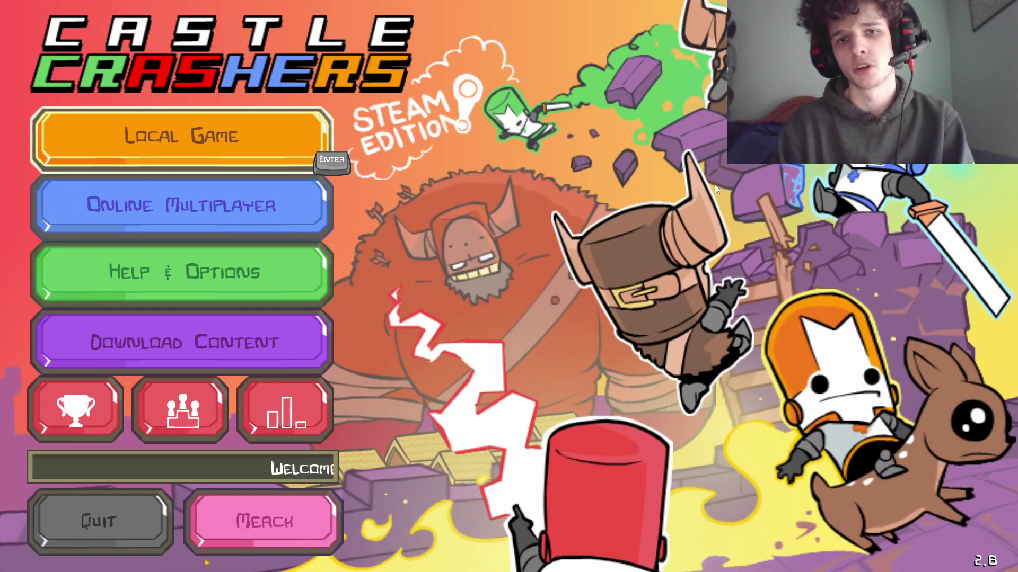
key(Left)
key(Right)
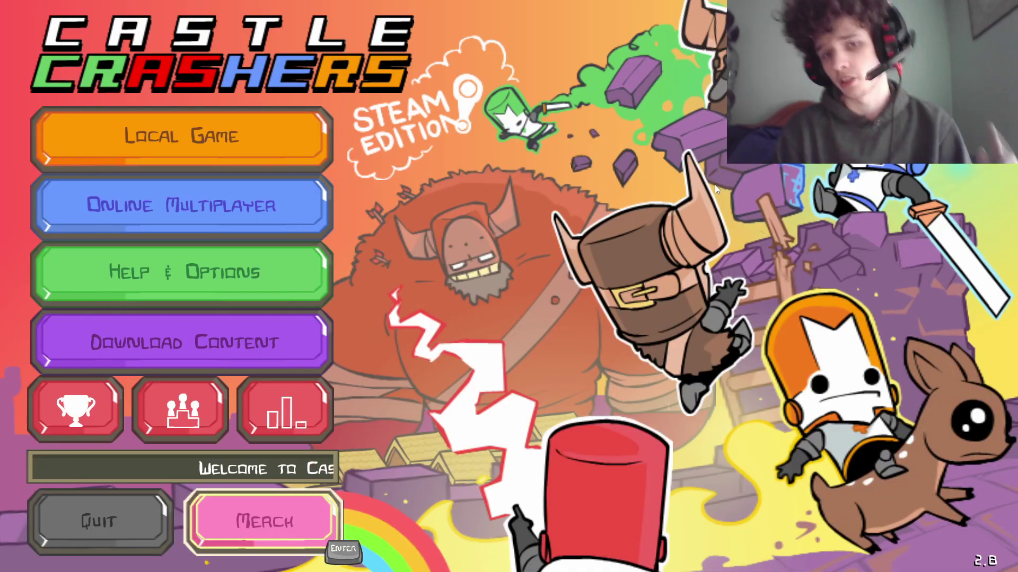